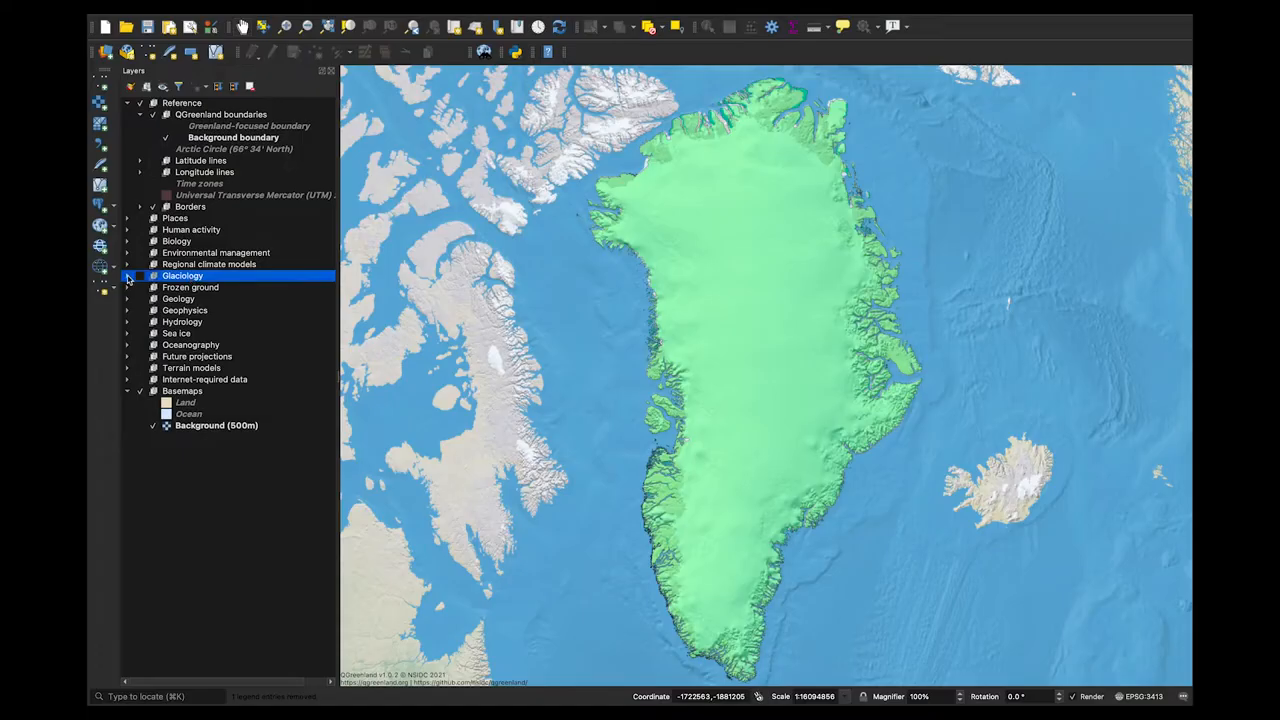
Expand and turn on the Glaciology group, keep its Ice cores layer visible and make that layer active.
{"action": "left_click", "coordinate": [127, 276]}
{"action": "left_click", "coordinate": [141, 276]}
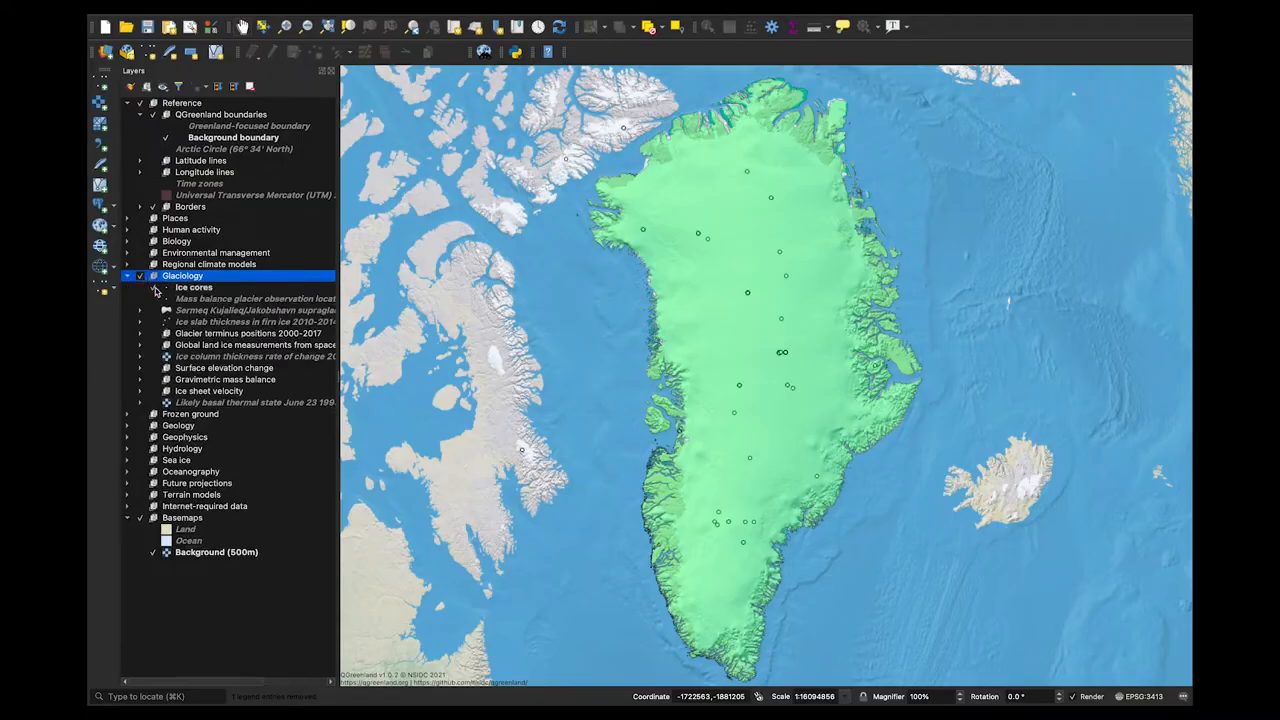
{"action": "left_click", "coordinate": [154, 288]}
{"action": "left_click", "coordinate": [154, 288]}
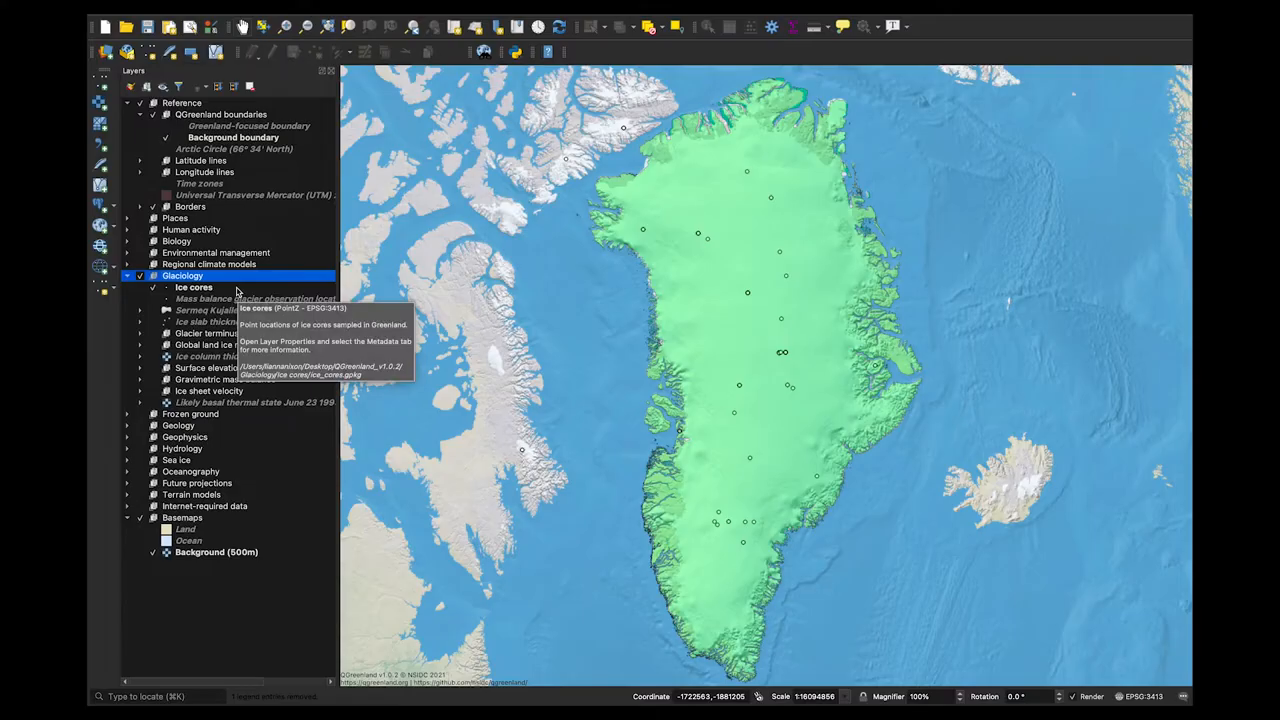
{"action": "left_click", "coordinate": [237, 289]}
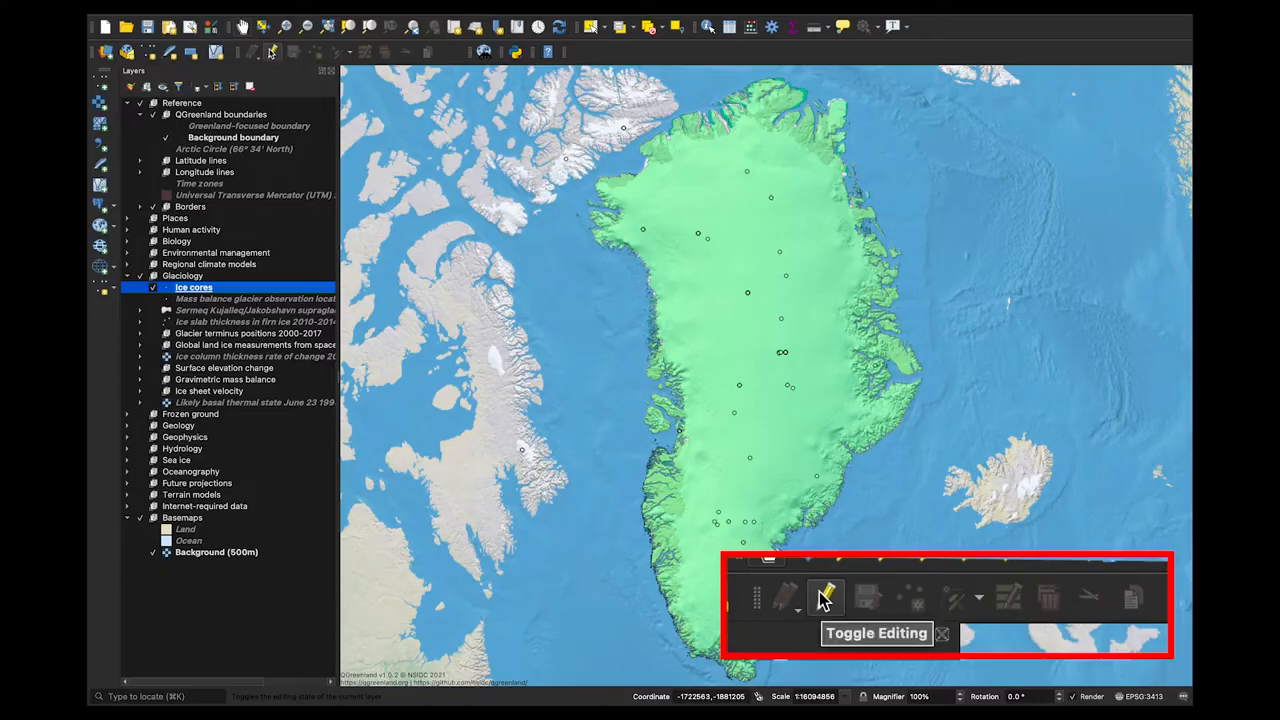
Enable editing on the Ice cores layer and place a new point in northwestern Greenland.
{"action": "left_click", "coordinate": [822, 598]}
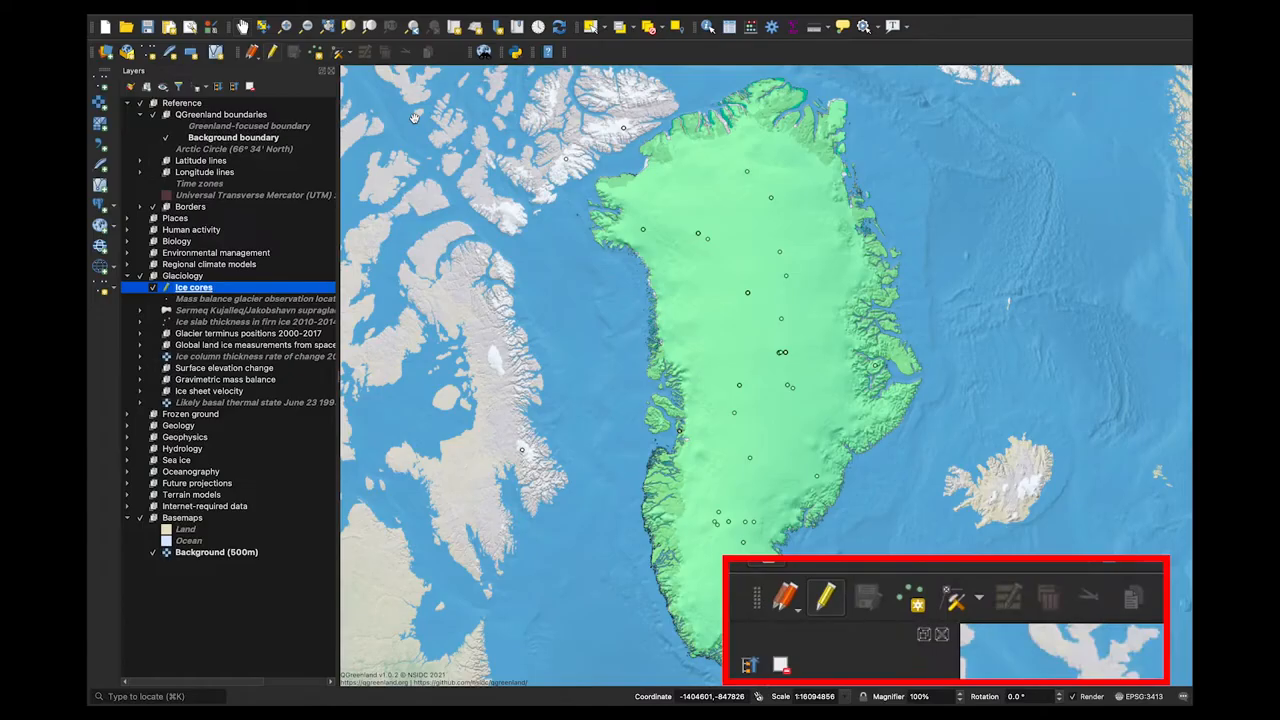
{"action": "left_click", "coordinate": [318, 56]}
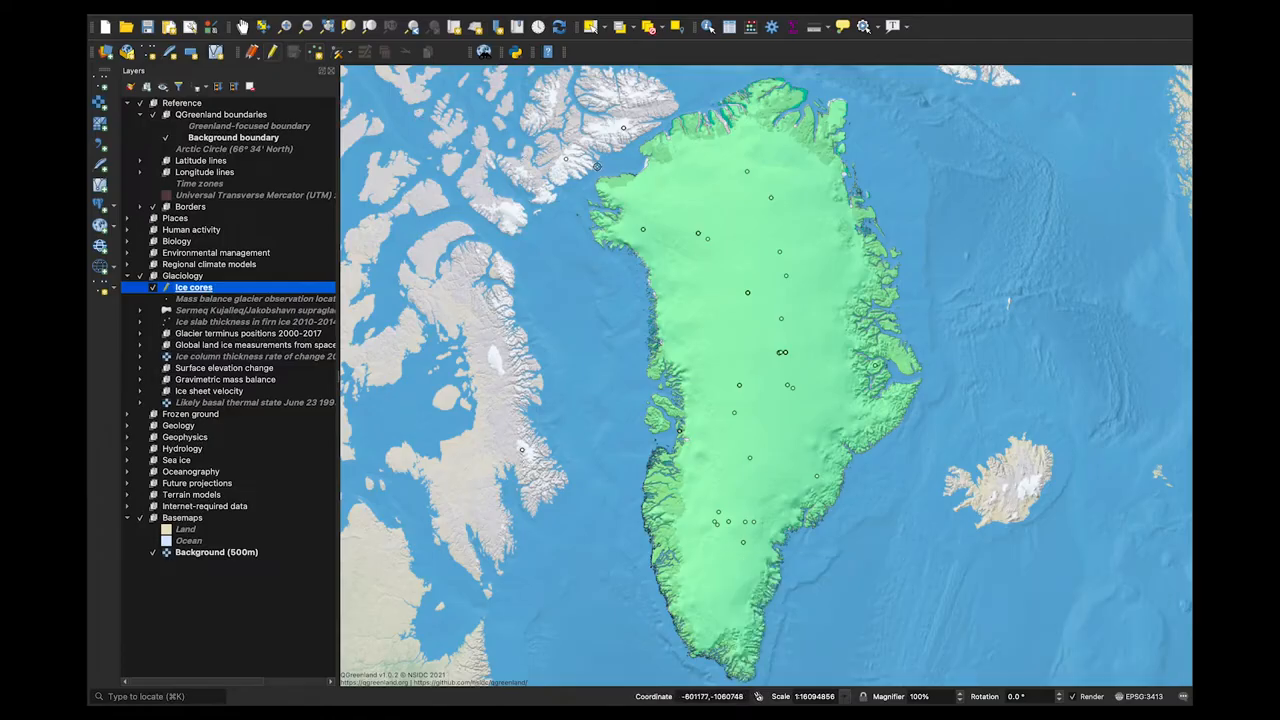
{"action": "left_click", "coordinate": [674, 188]}
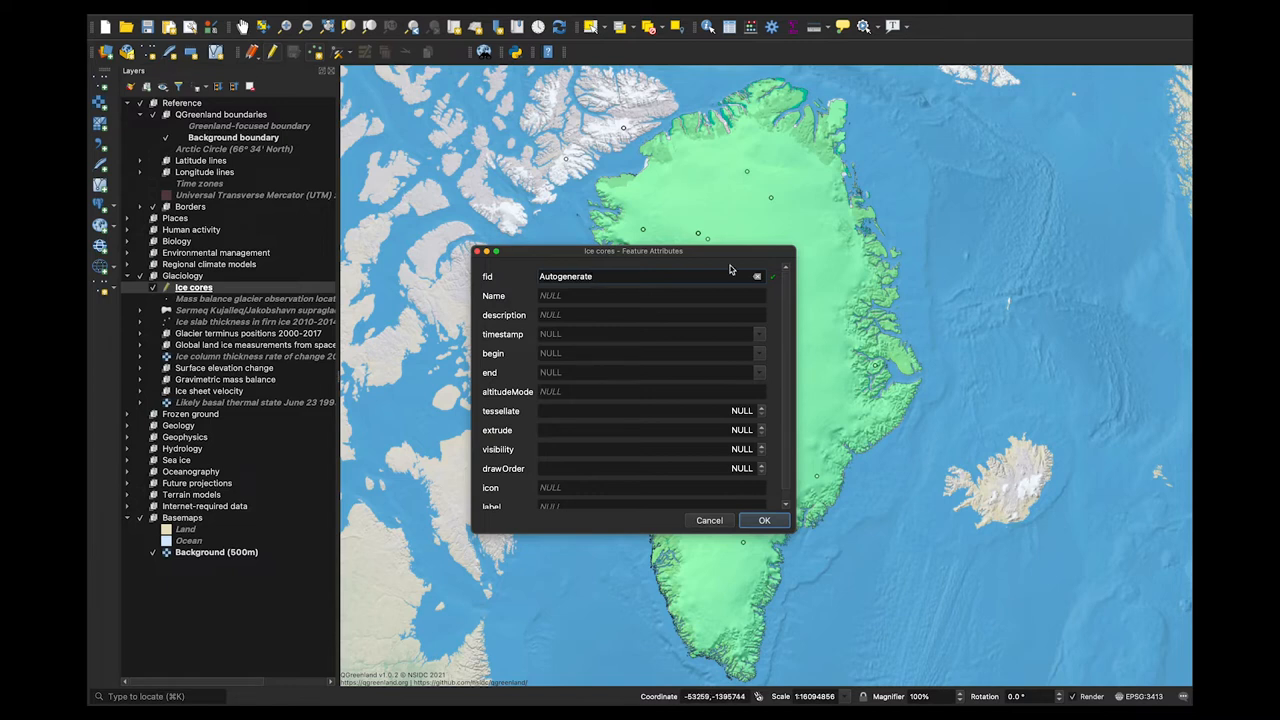
Give the new point the timestamp 2022-03-29 and the name "new ice core", and accept its attributes.
{"action": "left_click", "coordinate": [760, 337]}
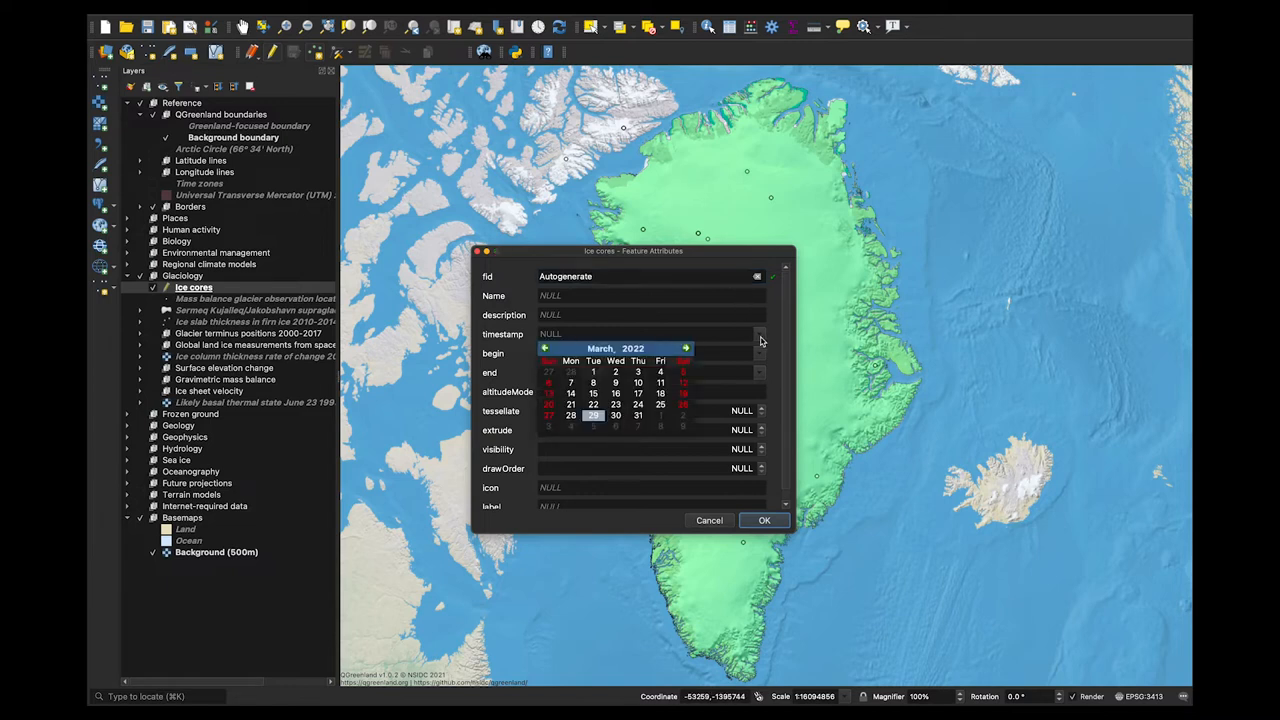
{"action": "left_click", "coordinate": [594, 415]}
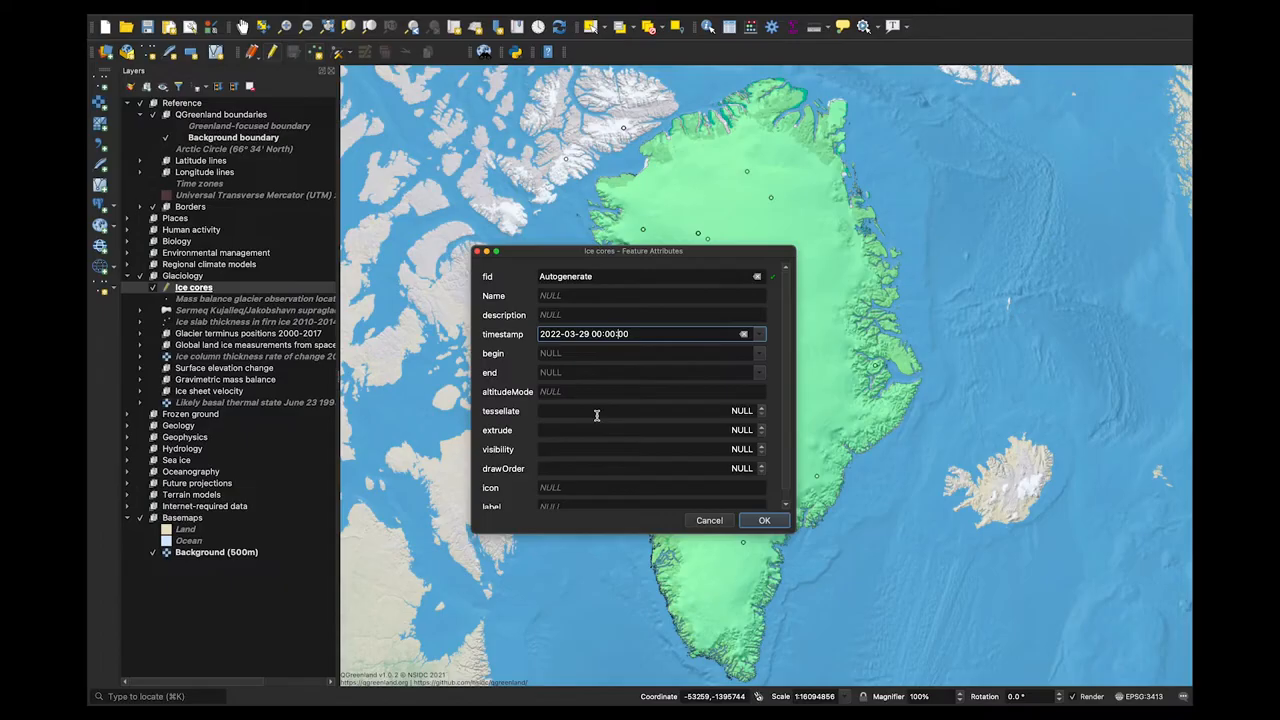
{"action": "left_click", "coordinate": [567, 295]}
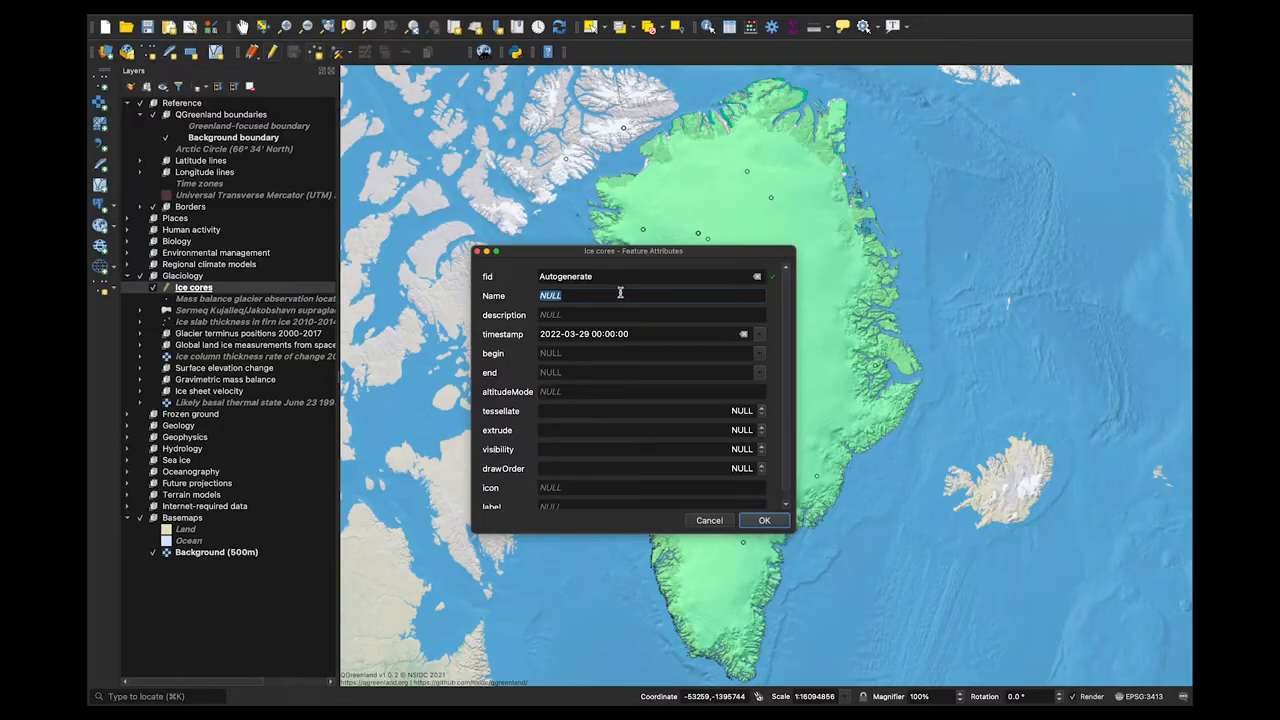
{"action": "key", "text": "BackSpace"}
{"action": "type", "text": "new ice core"}
{"action": "left_click", "coordinate": [764, 521]}
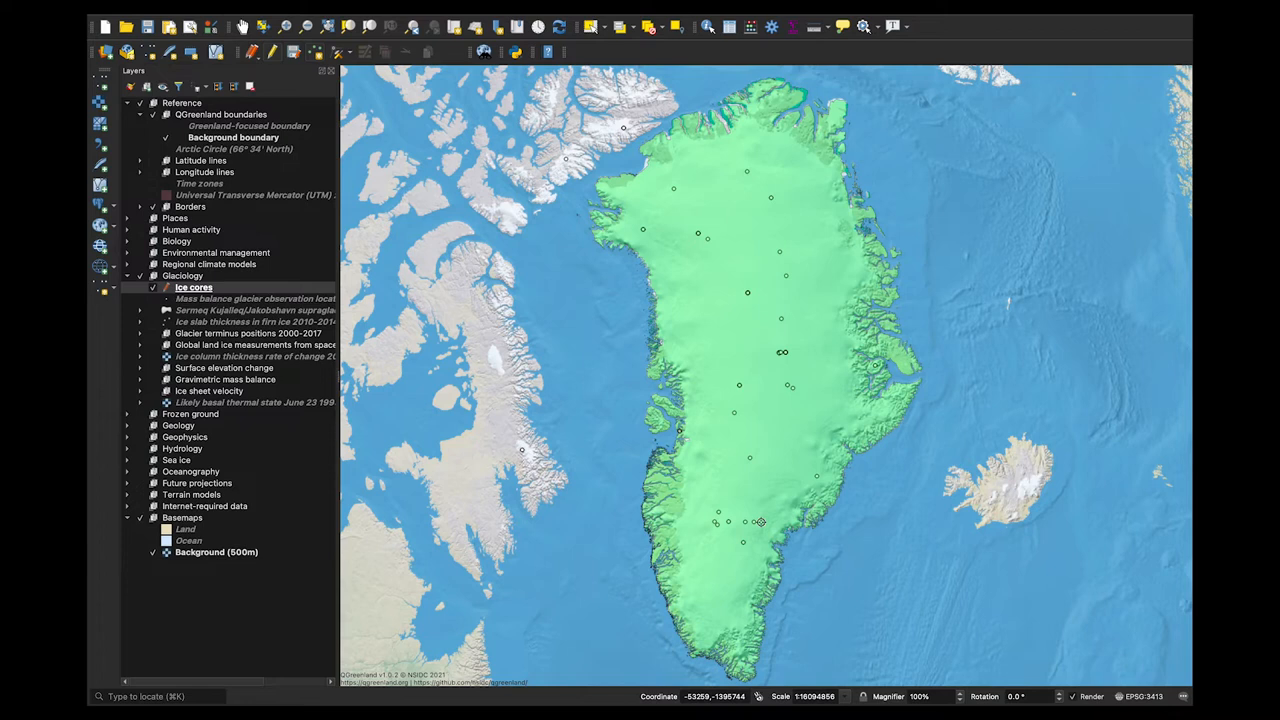
View the Ice cores attribute table, highlight the "new ice core" record and return to the map.
{"action": "right_click", "coordinate": [248, 289]}
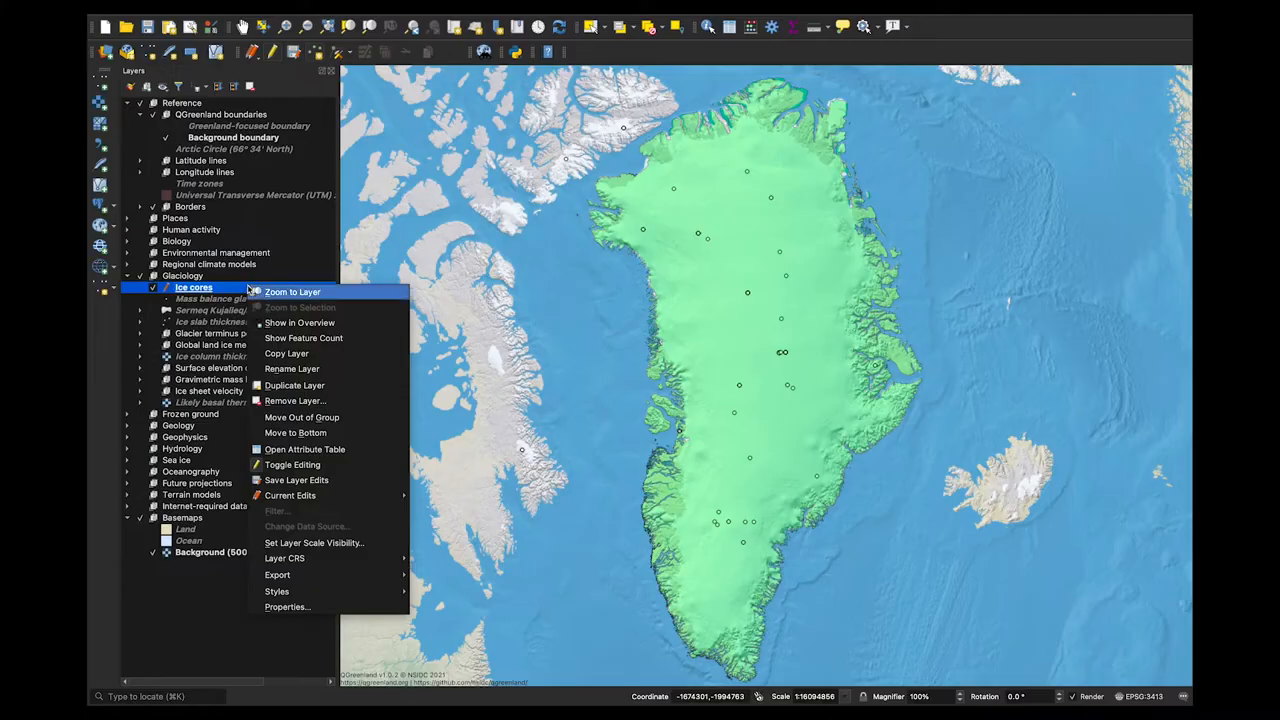
{"action": "left_click", "coordinate": [299, 452]}
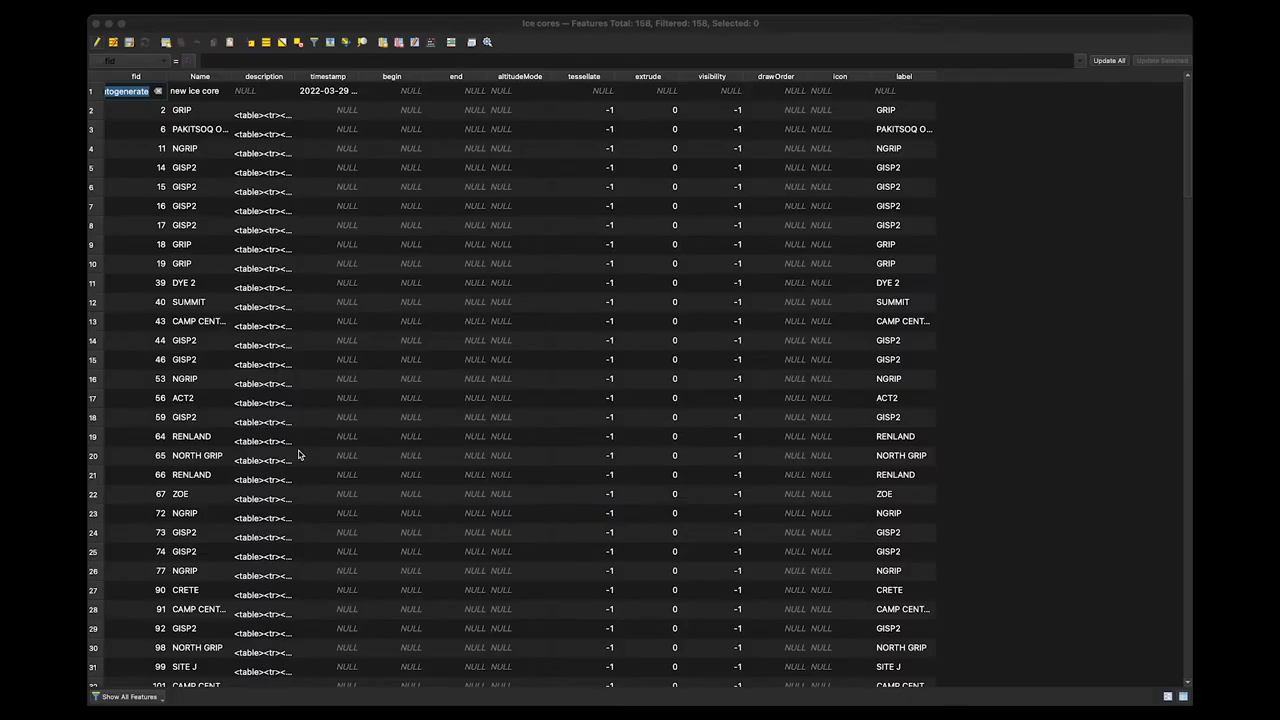
{"action": "left_click", "coordinate": [91, 92]}
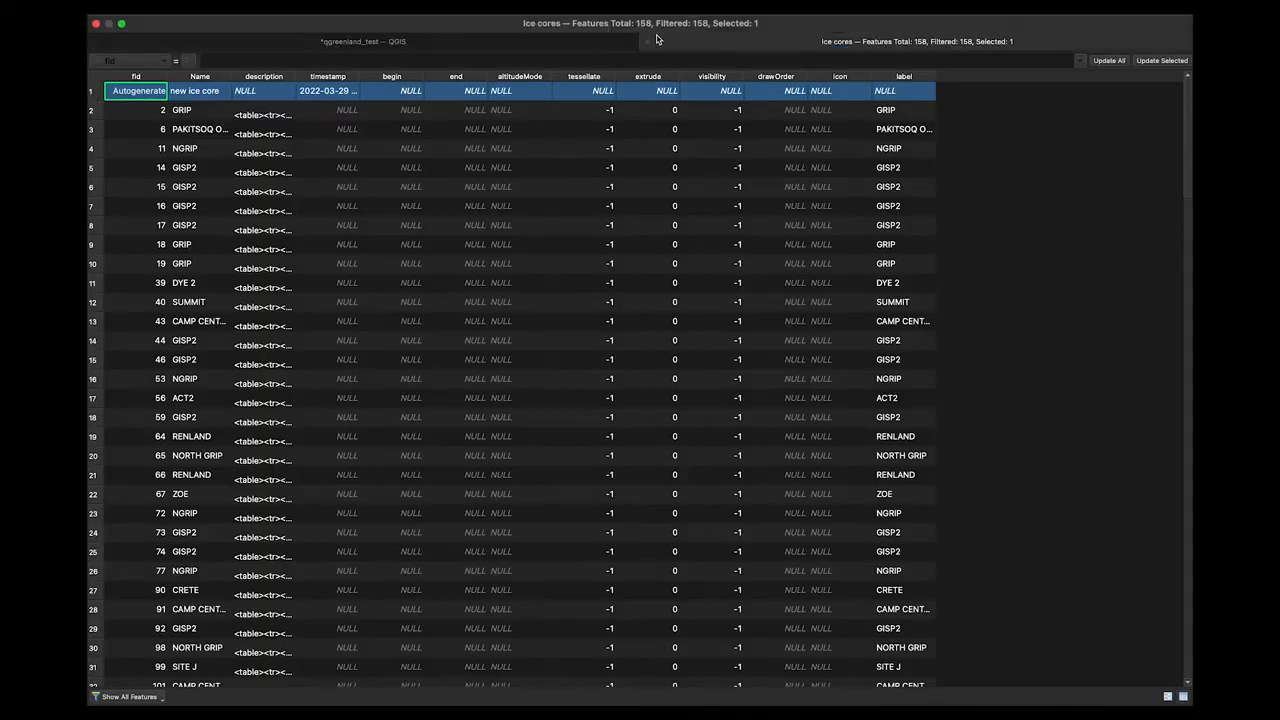
{"action": "left_click", "coordinate": [648, 43]}
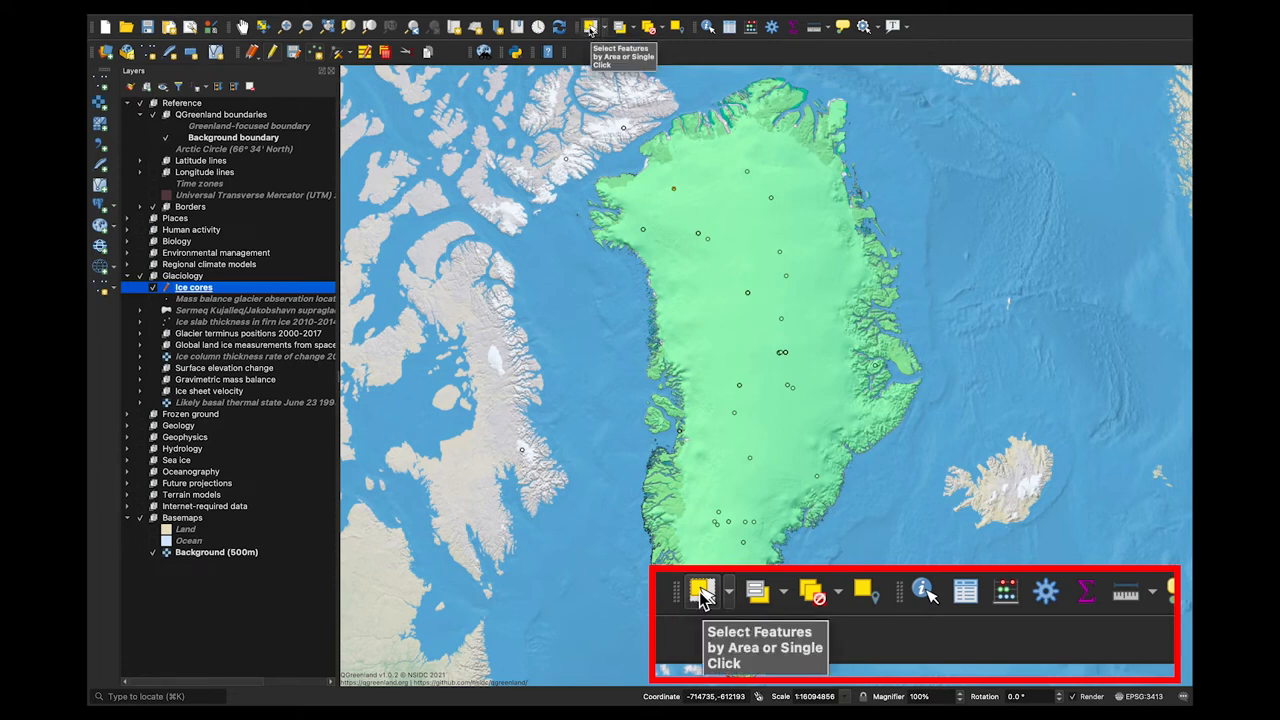
Select and delete the new point in northwestern Greenland, and end the Ice cores editing session without saving changes.
{"action": "left_click", "coordinate": [591, 30]}
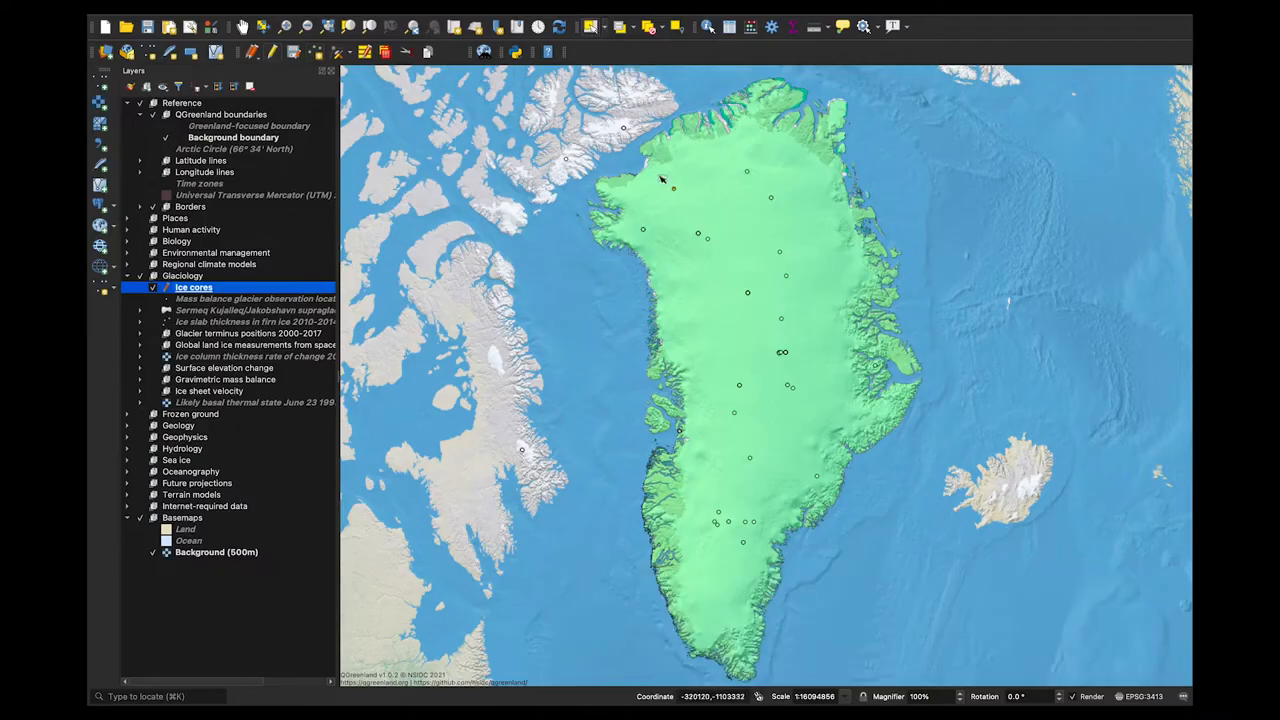
{"action": "left_click_drag", "start_coordinate": [663, 181], "coordinate": [689, 202]}
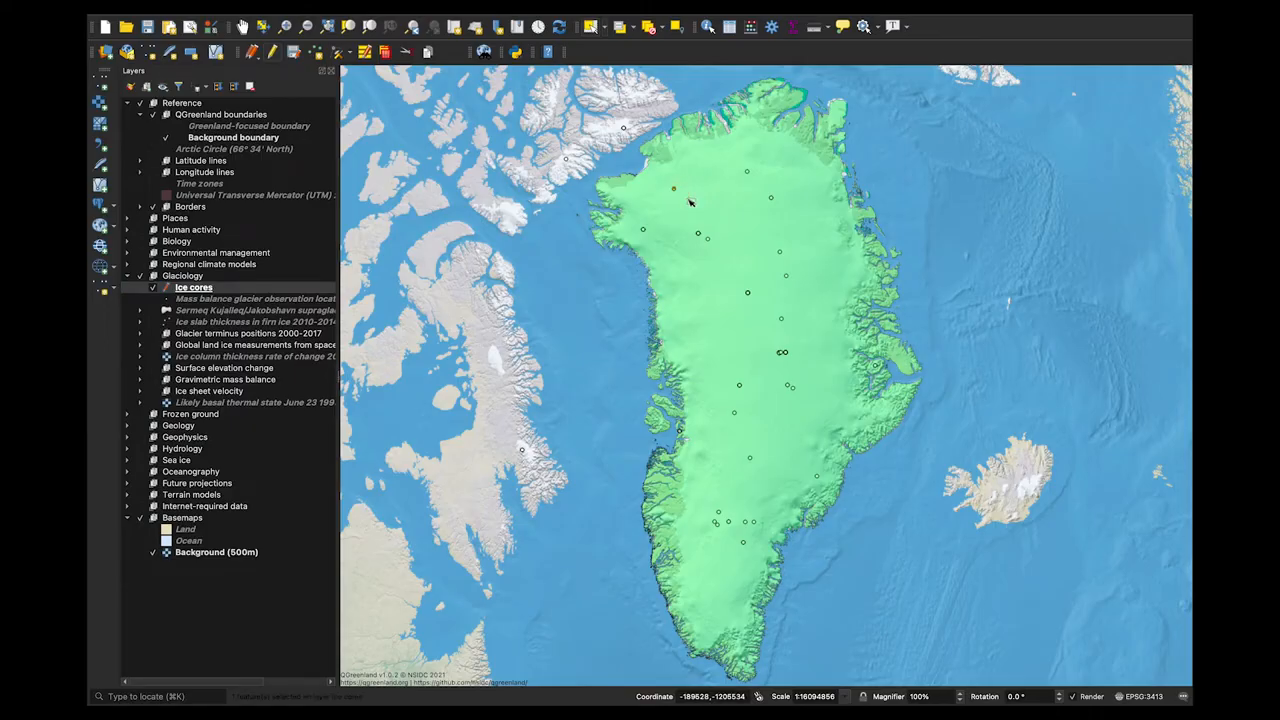
{"action": "key", "text": "Delete"}
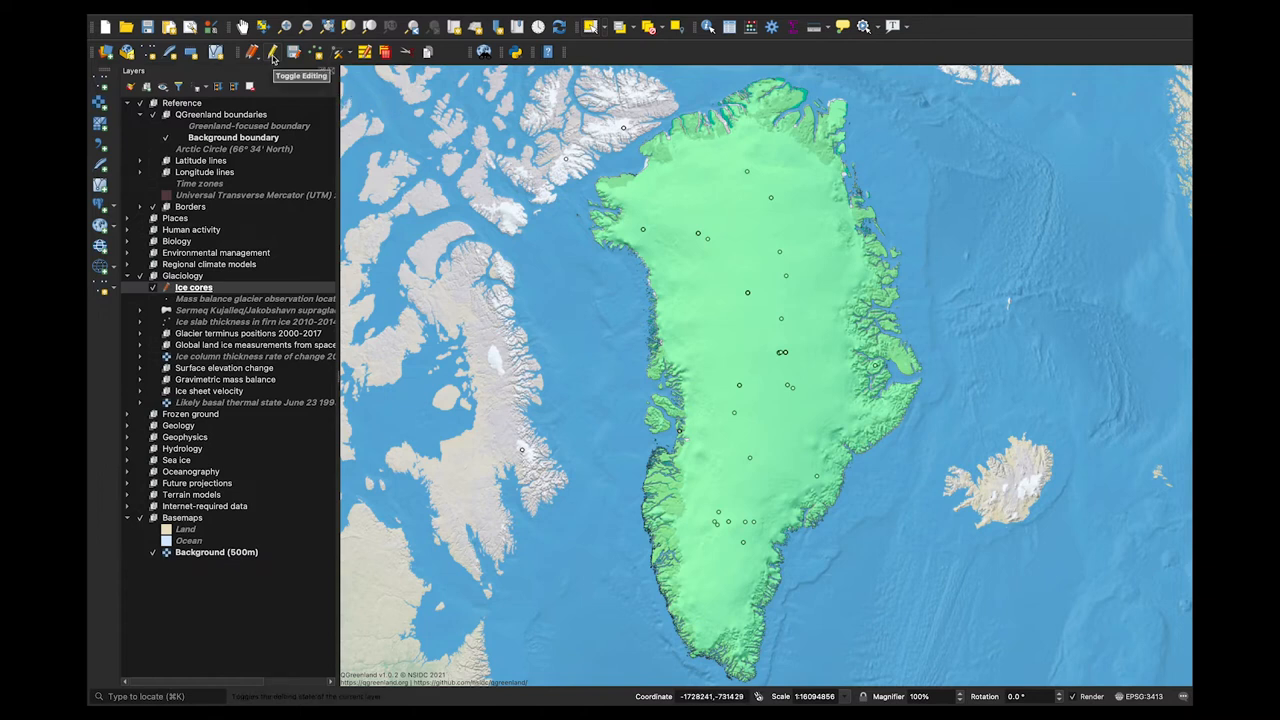
{"action": "left_click", "coordinate": [273, 55]}
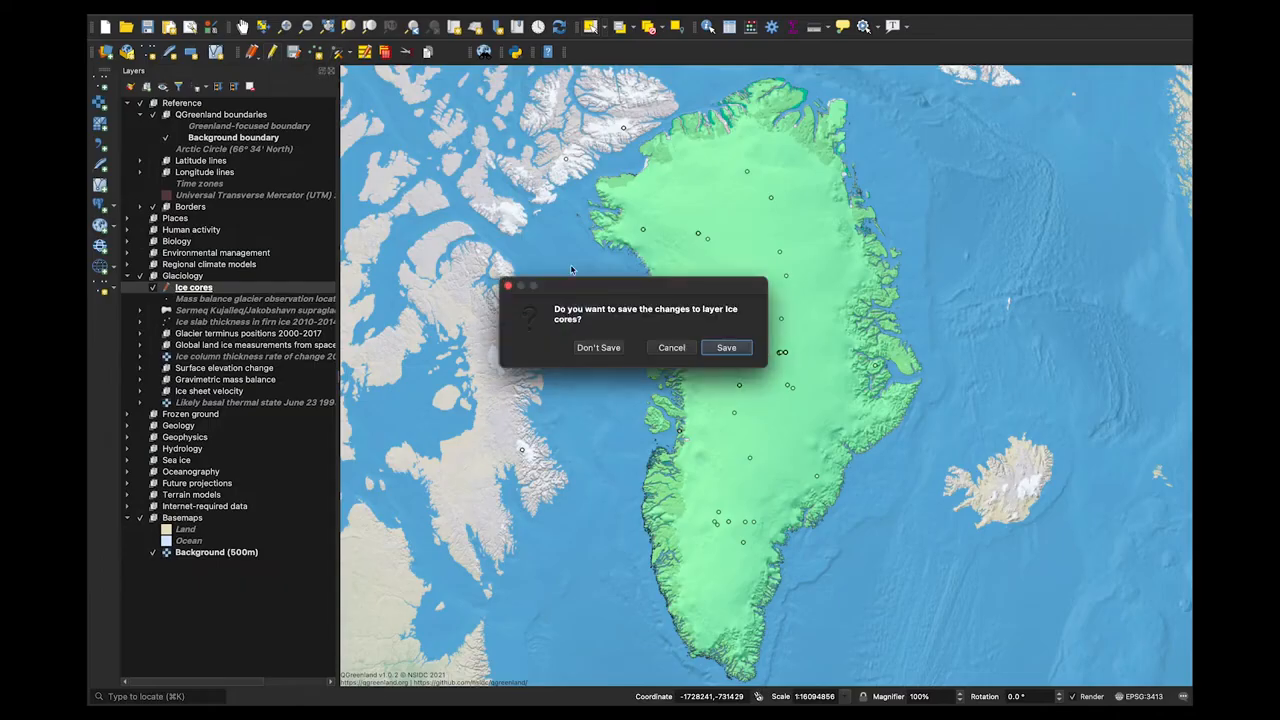
{"action": "left_click", "coordinate": [591, 349]}
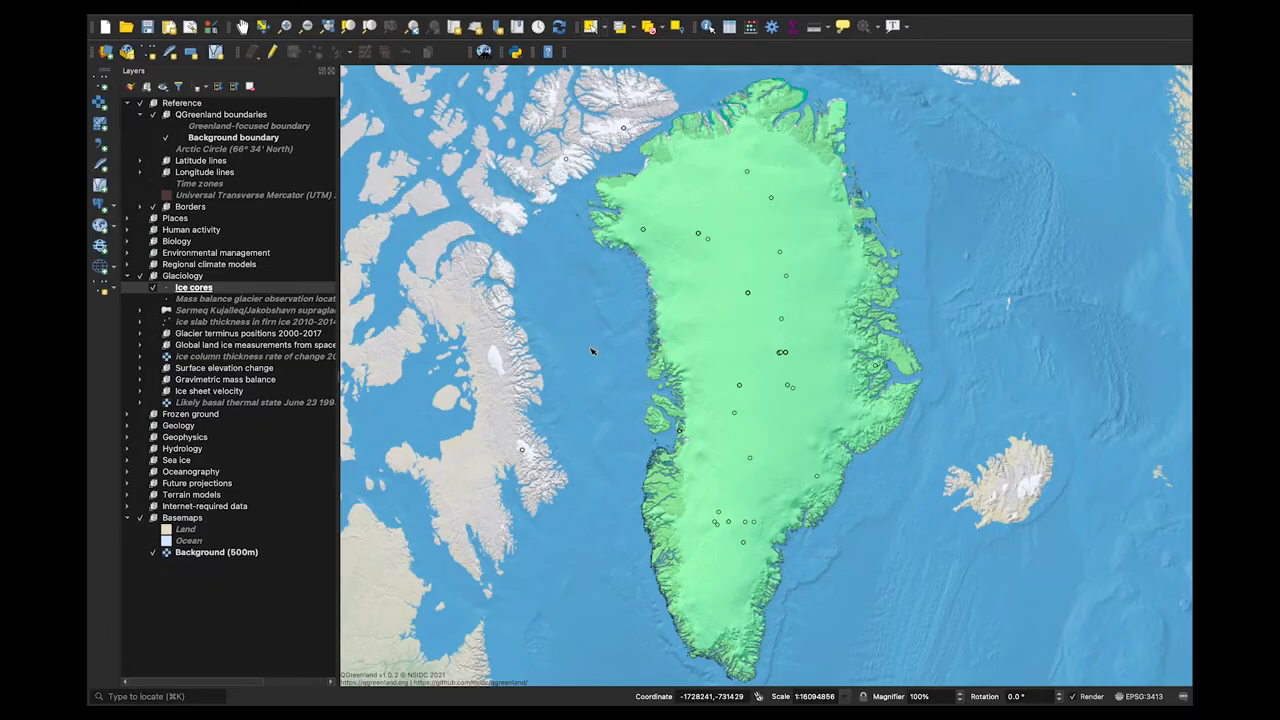
Hide the Ice cores layer and make the Glaciology group the current selection.
{"action": "left_click", "coordinate": [155, 291]}
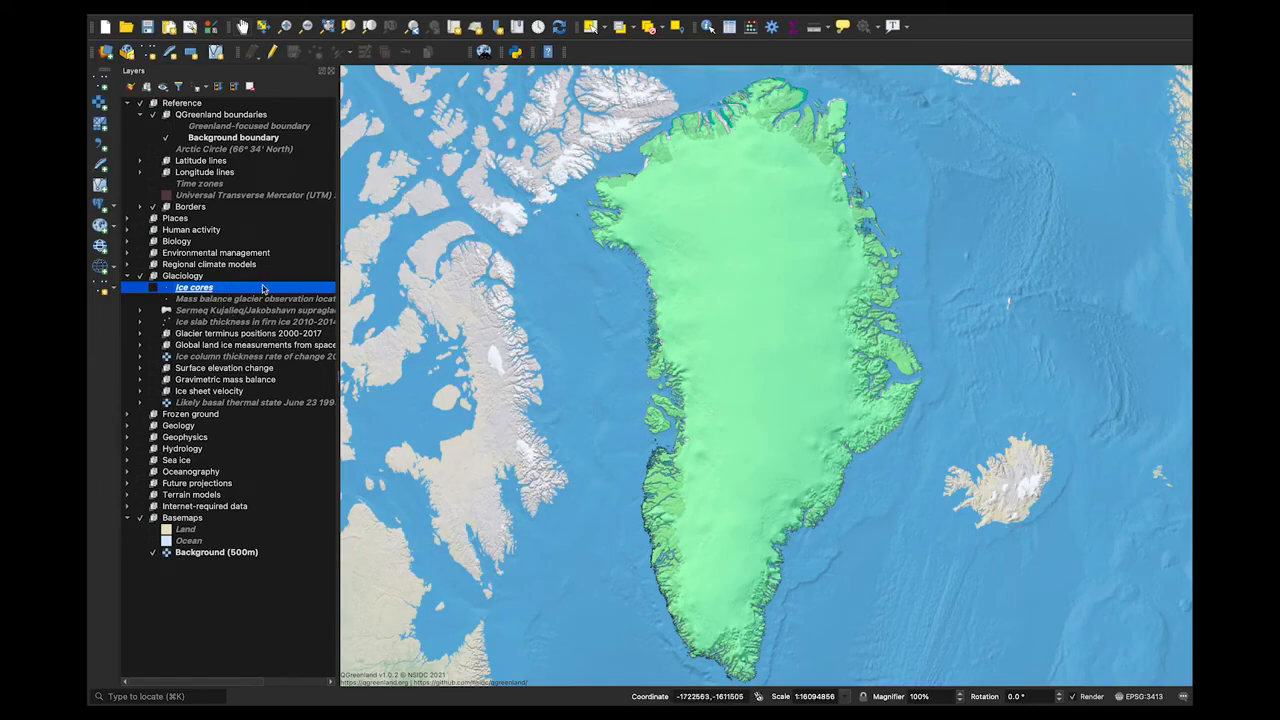
{"action": "left_click", "coordinate": [255, 277]}
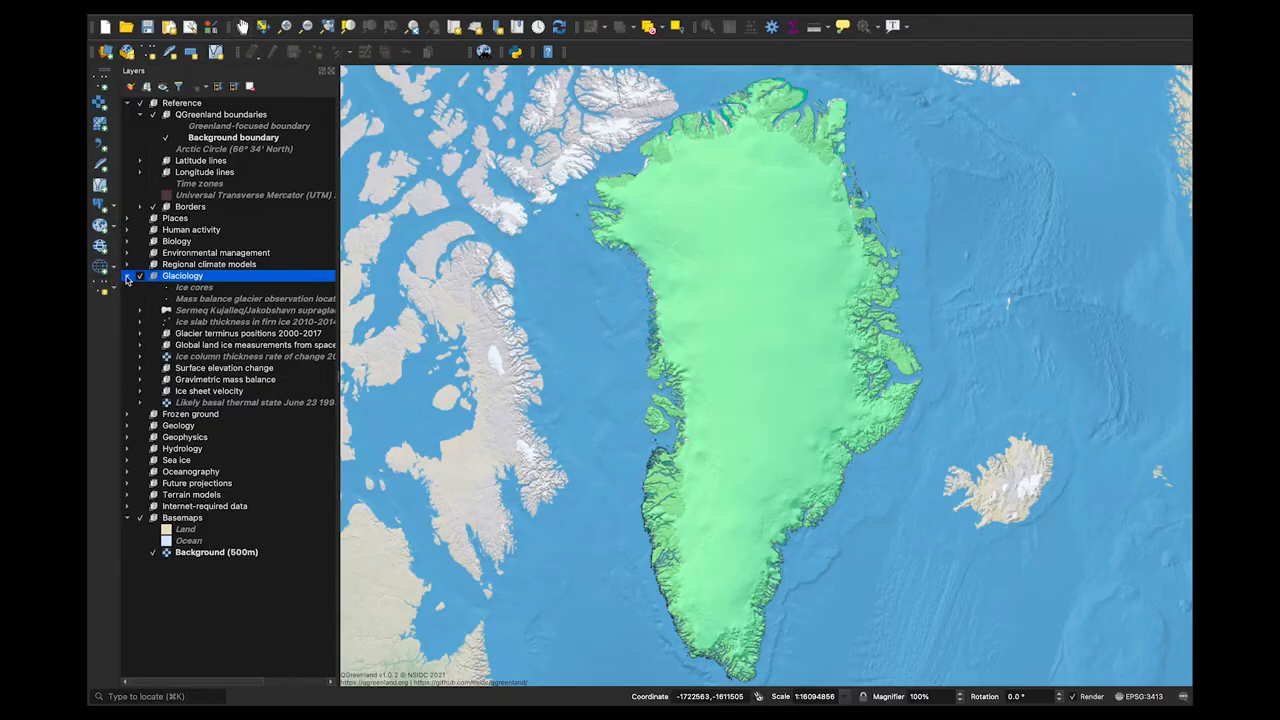
{"action": "left_click", "coordinate": [586, 376]}
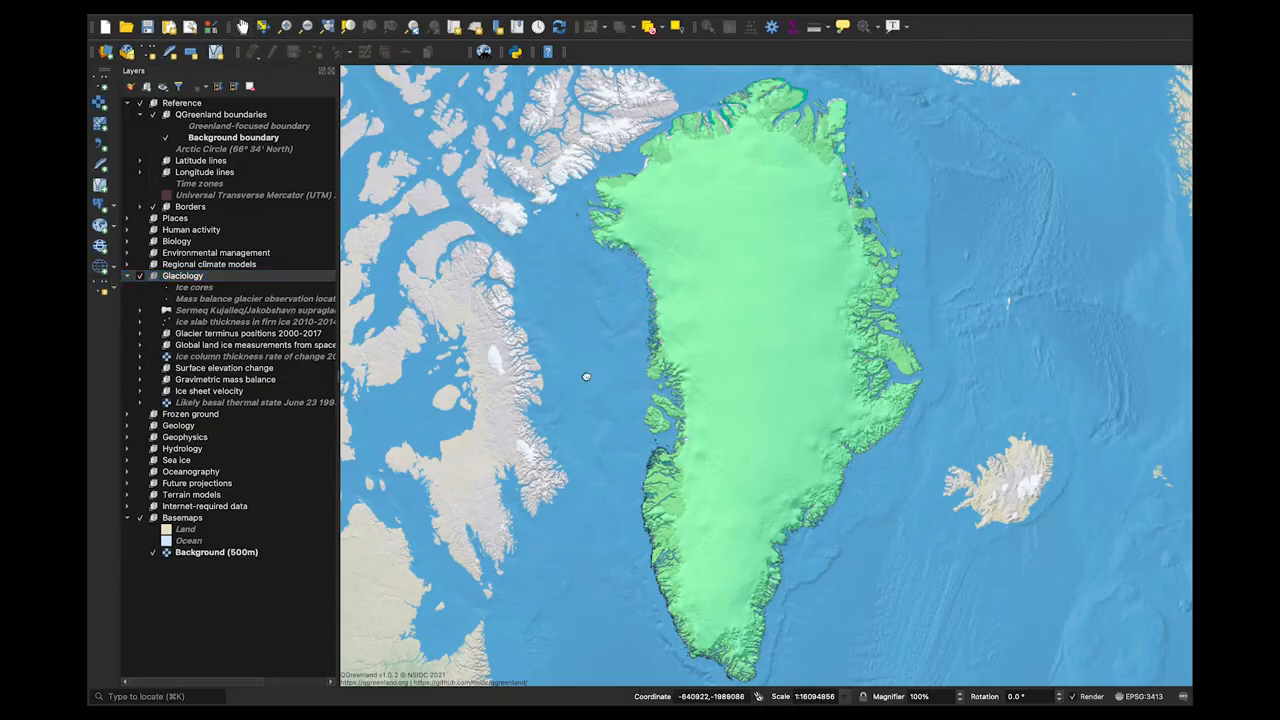
{"action": "left_click_drag", "start_coordinate": [586, 376], "coordinate": [585, 373]}
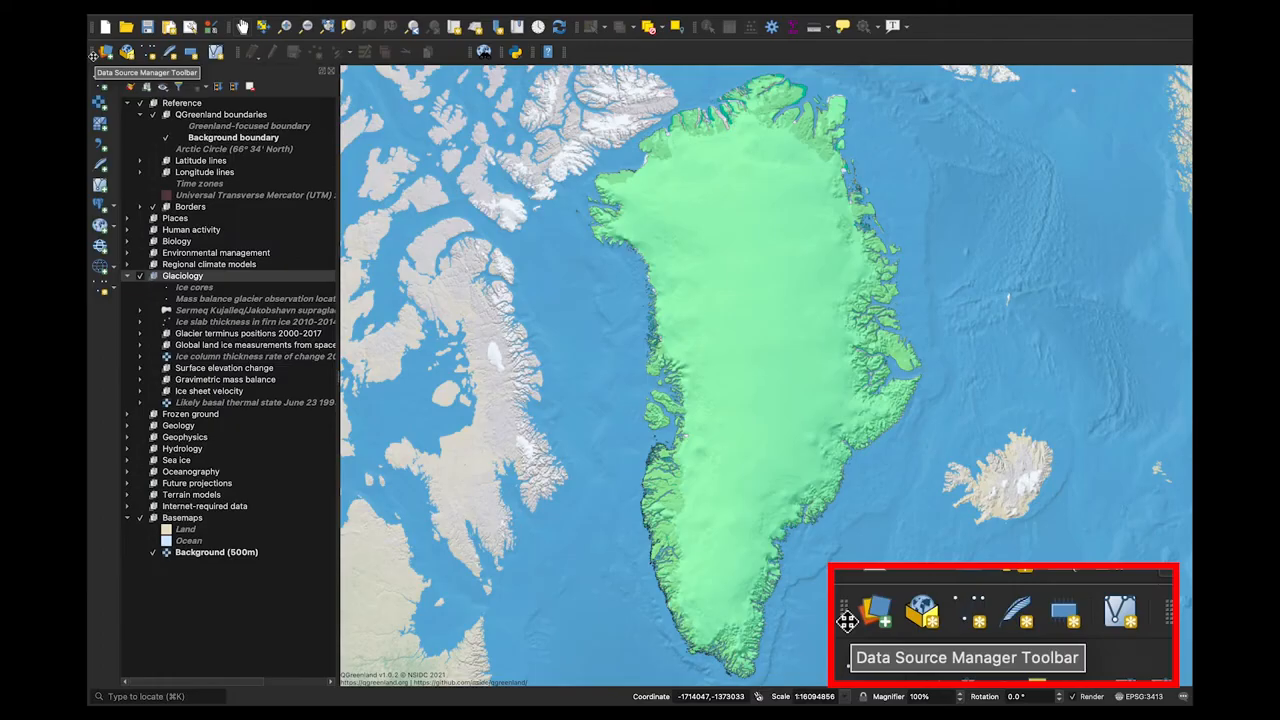
Start a new shapefile layer and set its output file to "study sites" on the Desktop.
{"action": "left_click", "coordinate": [148, 55]}
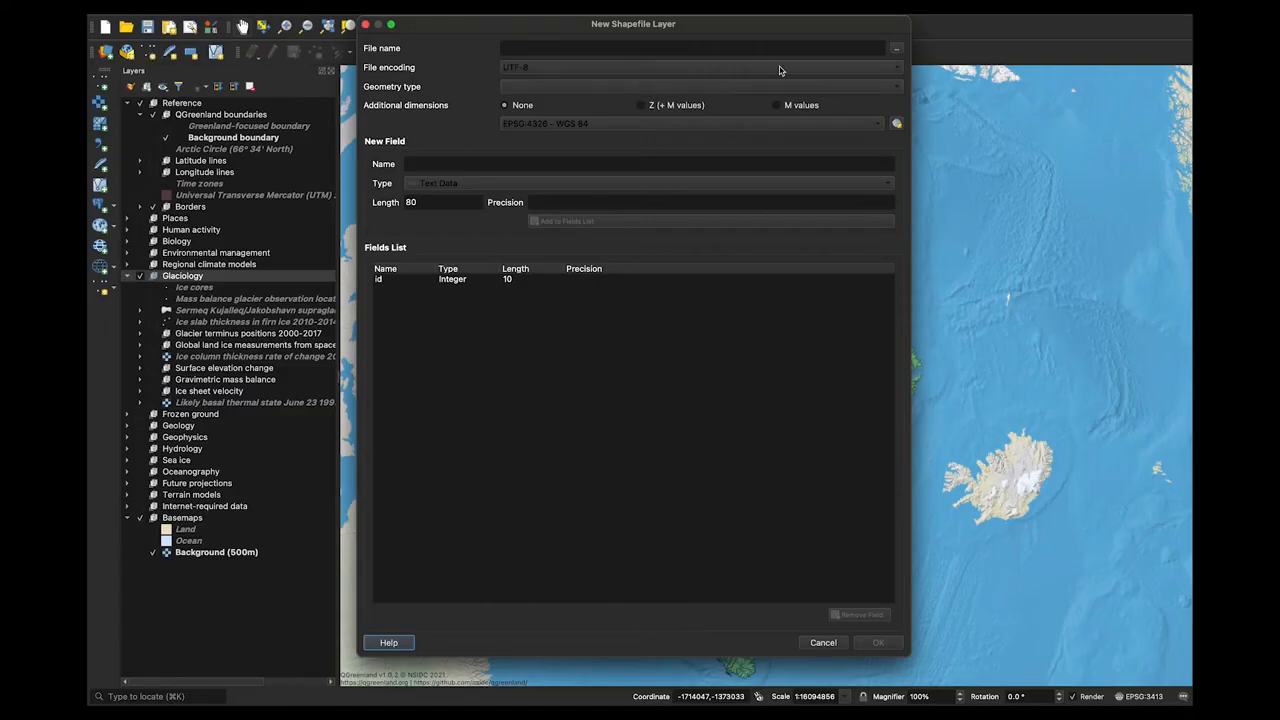
{"action": "left_click", "coordinate": [896, 51]}
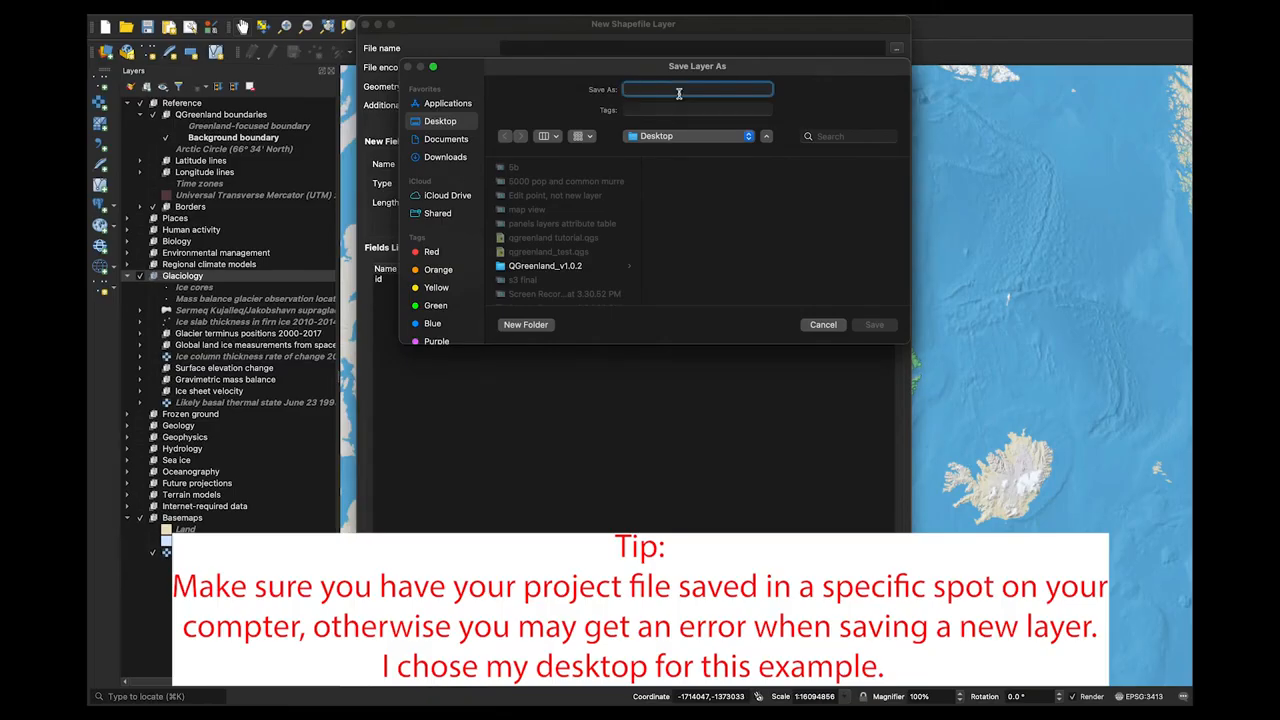
{"action": "type", "text": "study sites"}
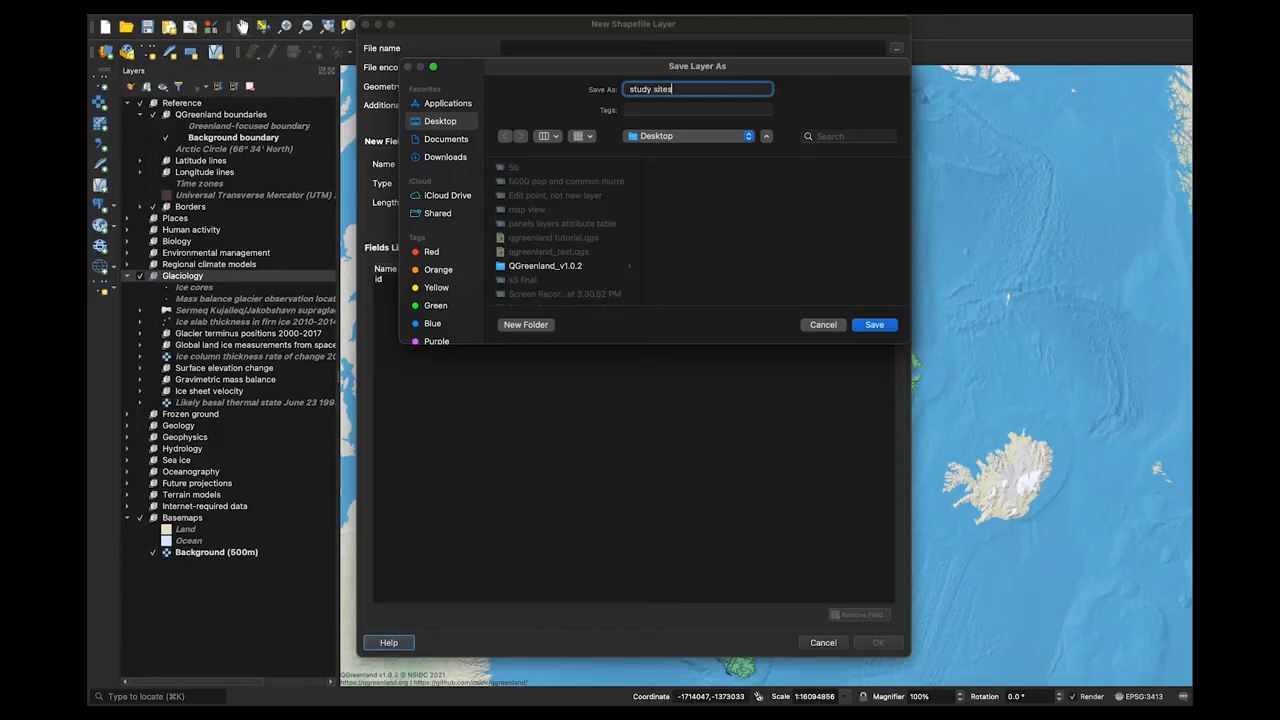
{"action": "left_click", "coordinate": [874, 325]}
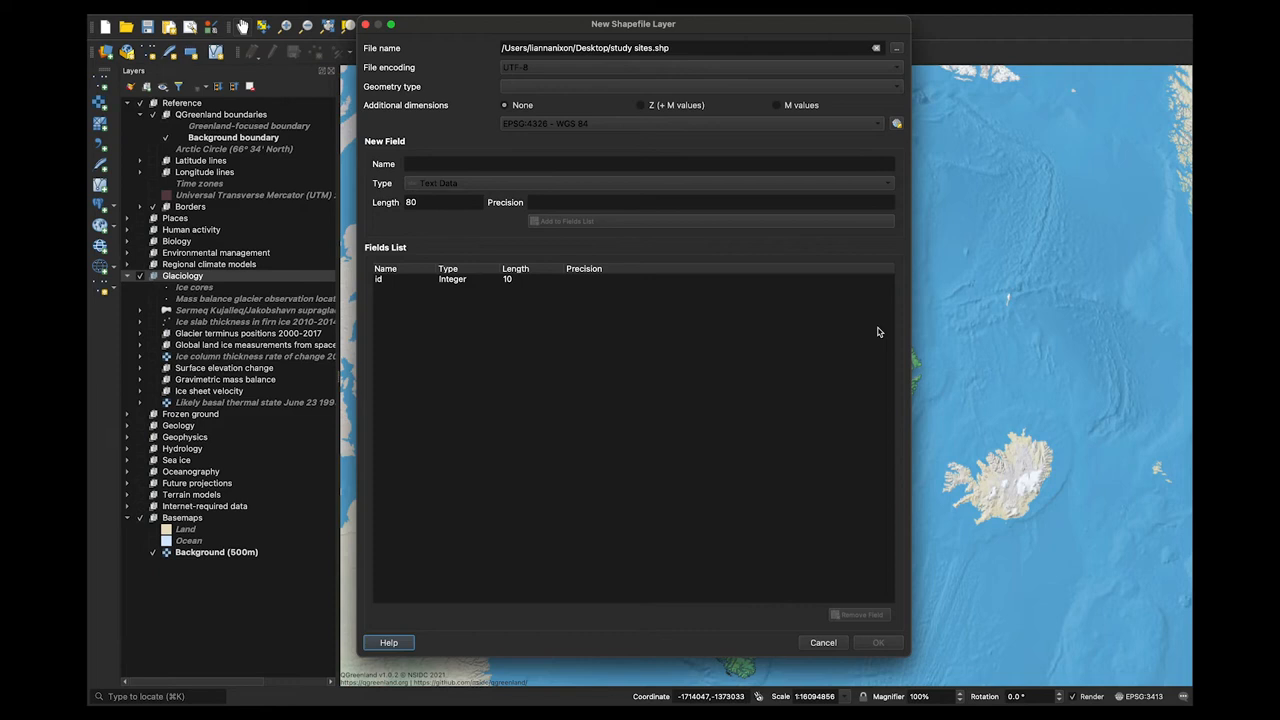
Set the shapefile's geometry to Point with Z (+ M values) and its coordinate system to the project CRS, EPSG:3413.
{"action": "left_click", "coordinate": [866, 90]}
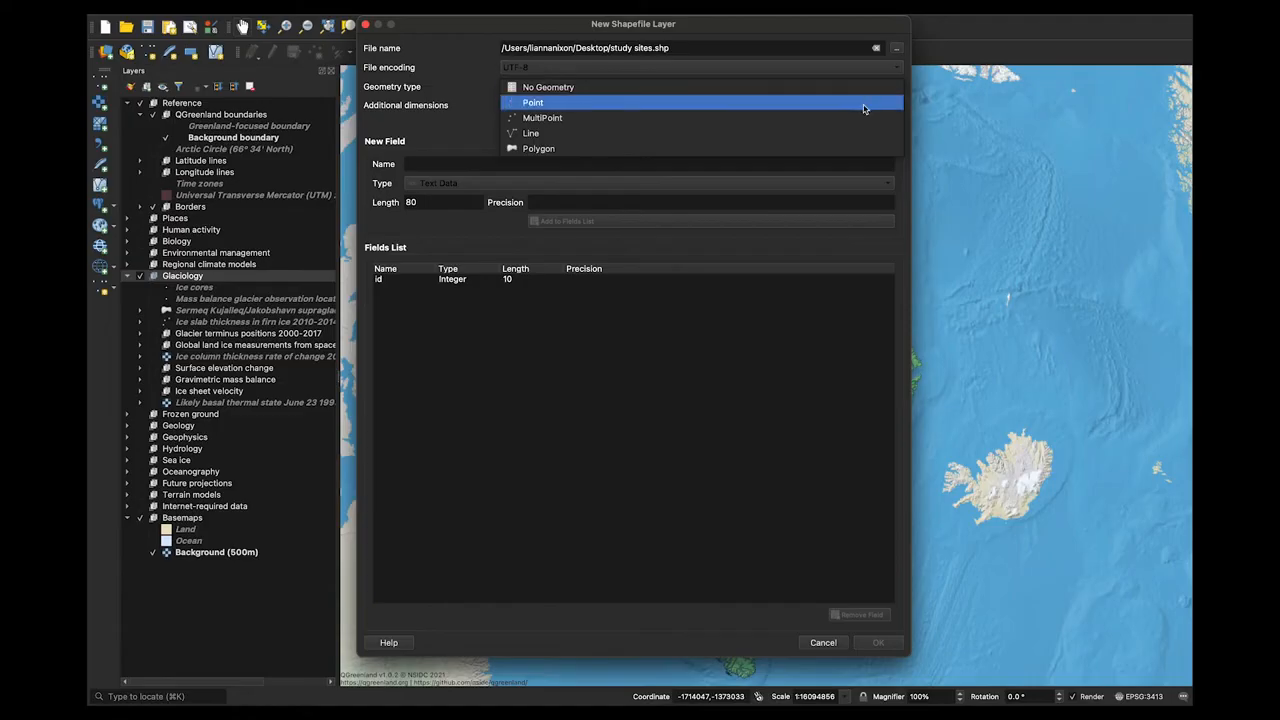
{"action": "left_click", "coordinate": [864, 103]}
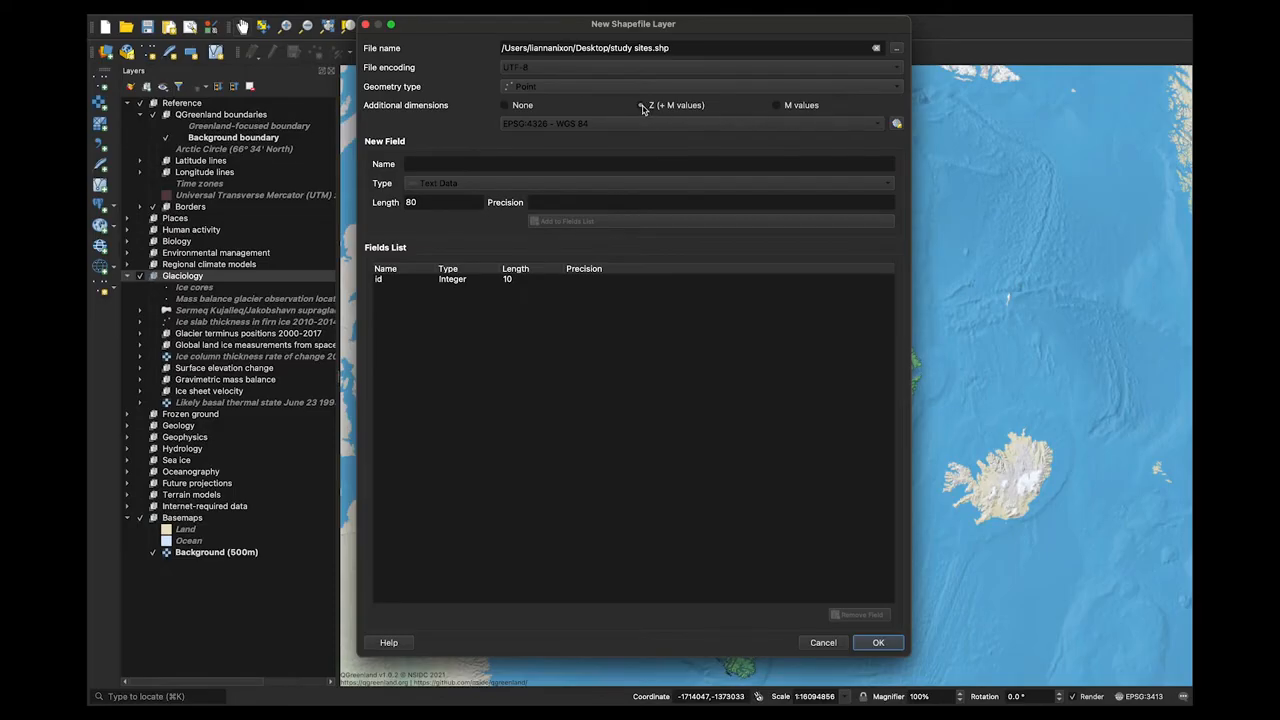
{"action": "left_click", "coordinate": [642, 106]}
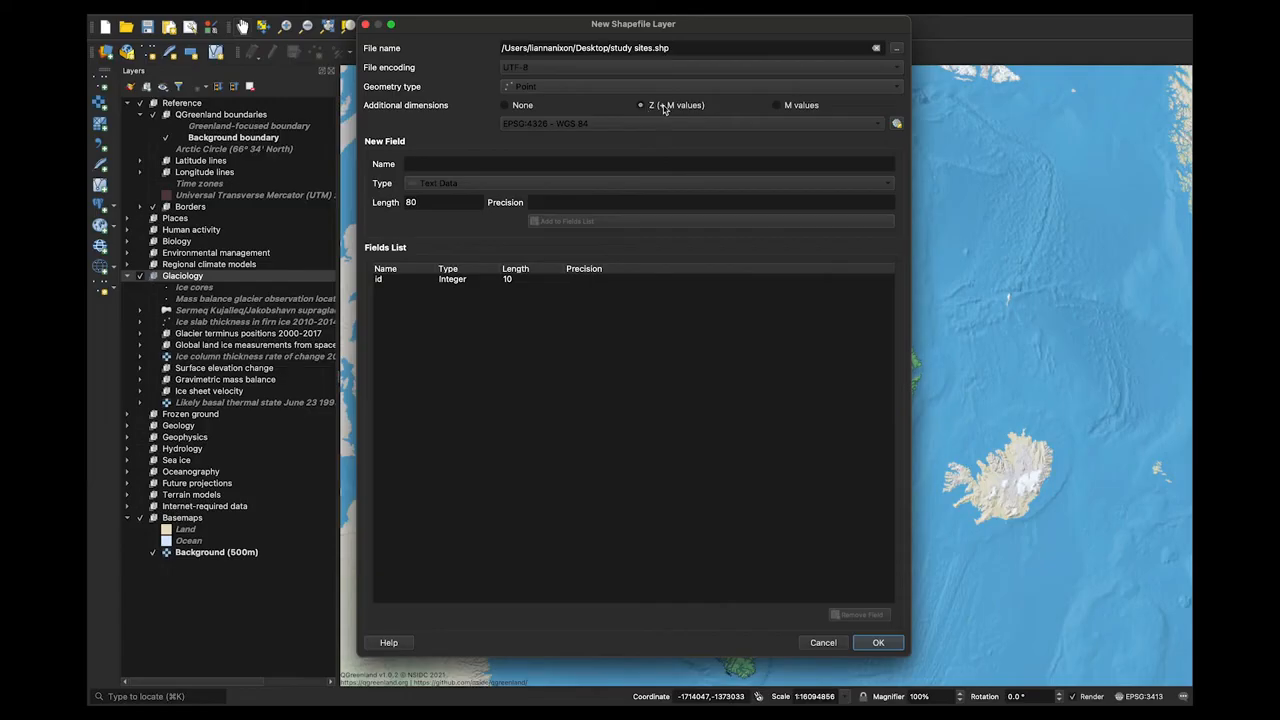
{"action": "left_click", "coordinate": [880, 127]}
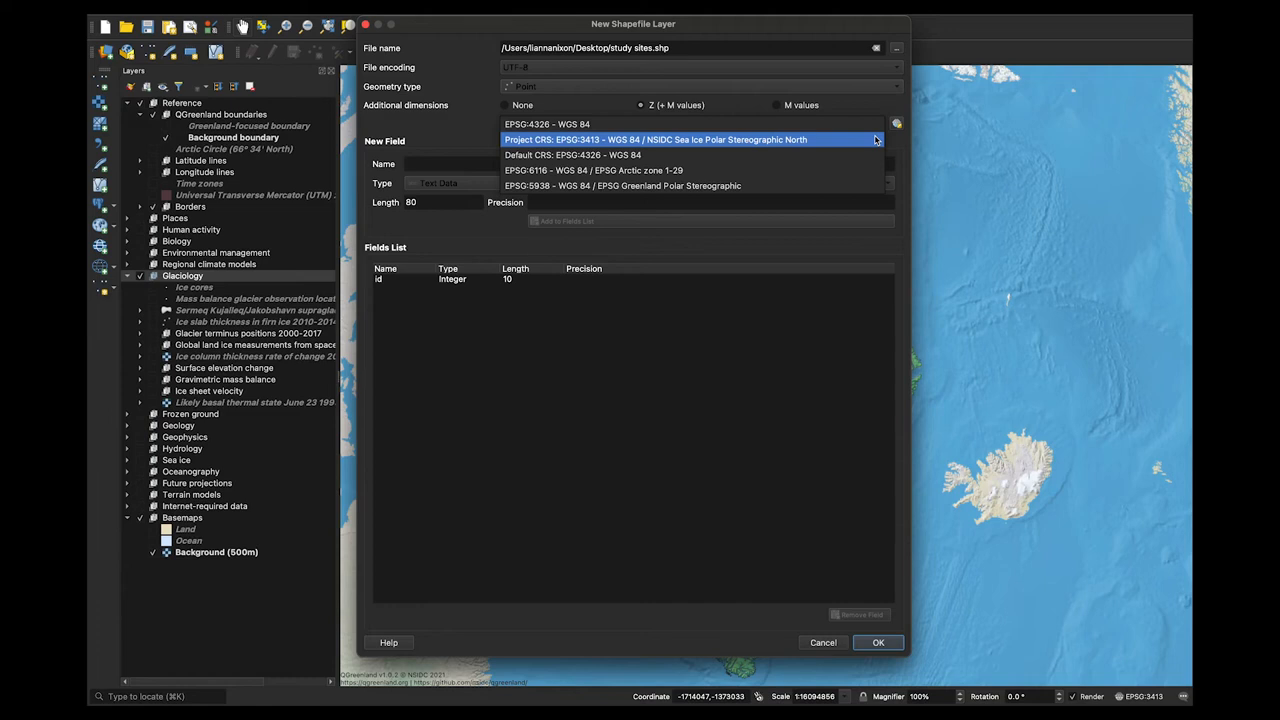
{"action": "left_click", "coordinate": [876, 140]}
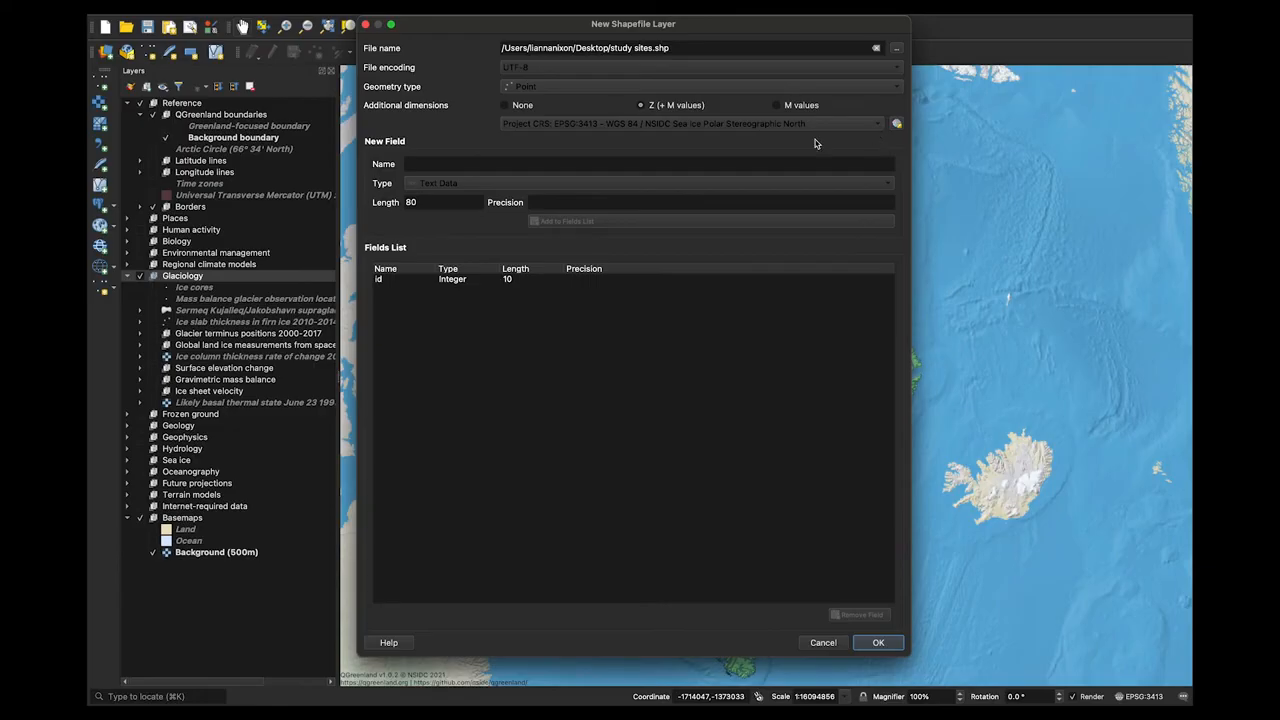
Add a text field called "Name" with a length of 30 to the new shapefile's fields.
{"action": "left_click", "coordinate": [474, 163]}
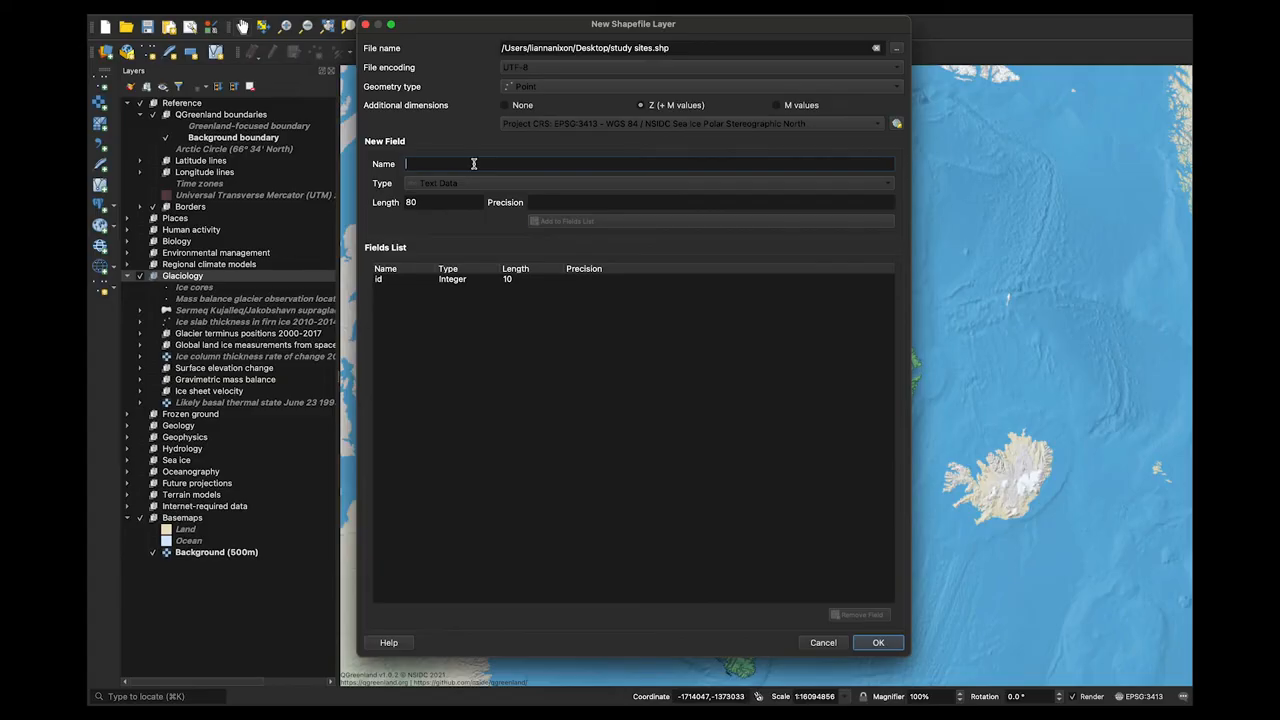
{"action": "type", "text": "Name"}
{"action": "left_click", "coordinate": [857, 186]}
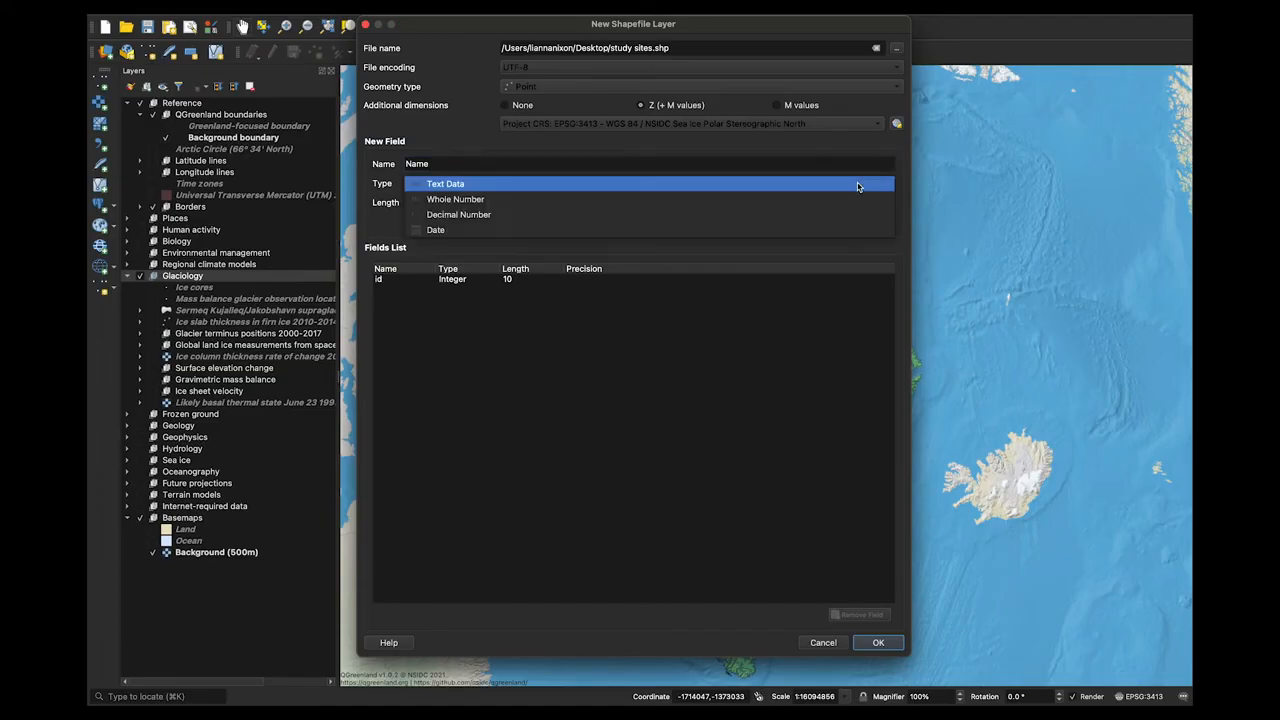
{"action": "left_click", "coordinate": [857, 186]}
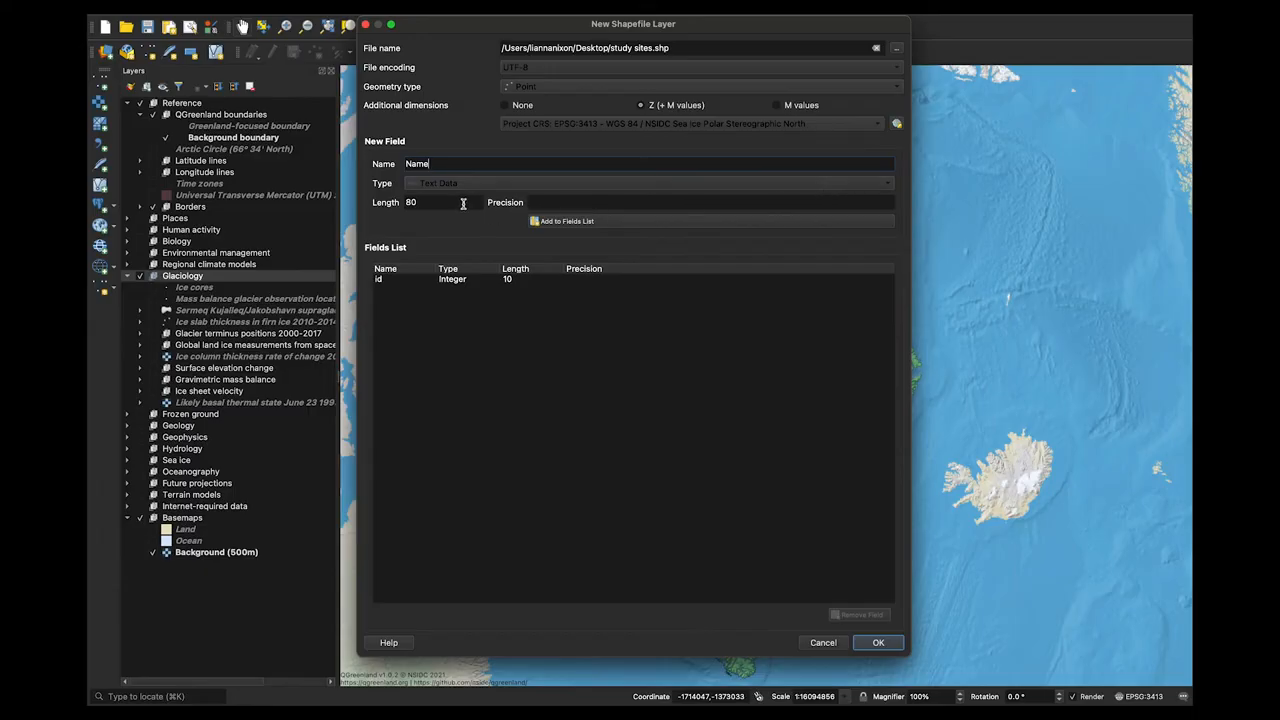
{"action": "left_click_drag", "start_coordinate": [463, 203], "coordinate": [412, 203]}
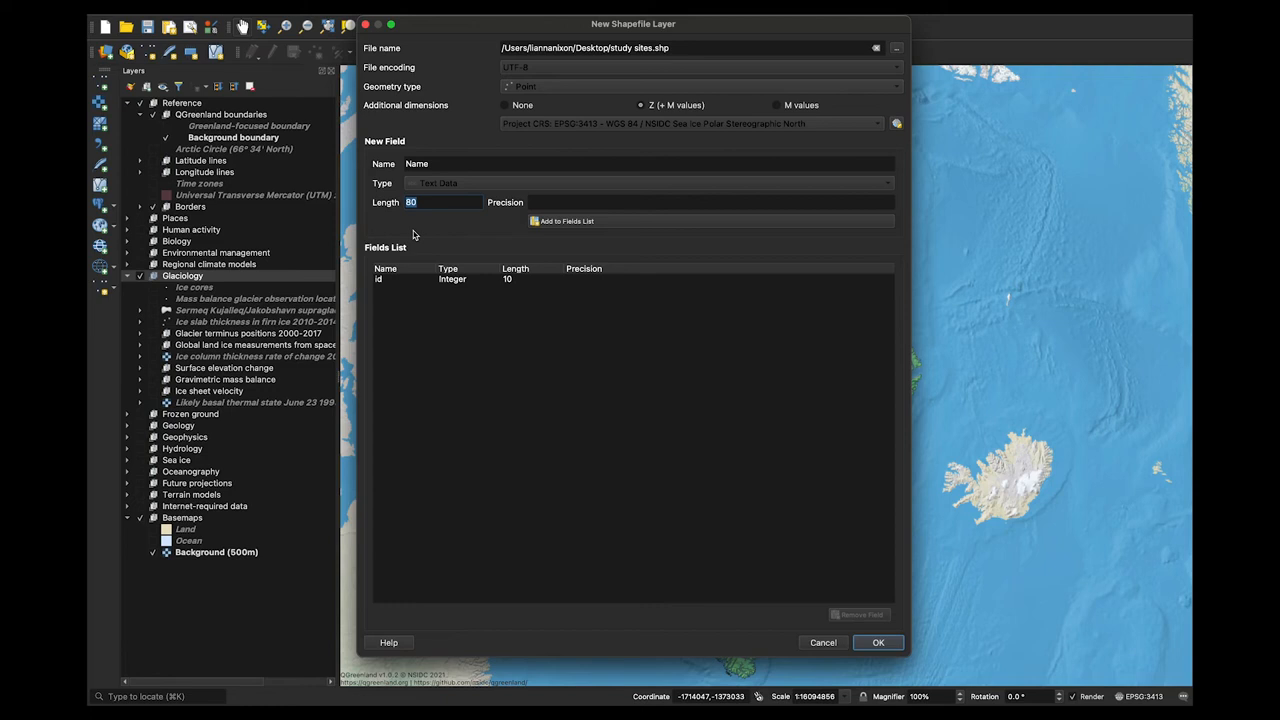
{"action": "type", "text": "30"}
{"action": "left_click", "coordinate": [630, 223]}
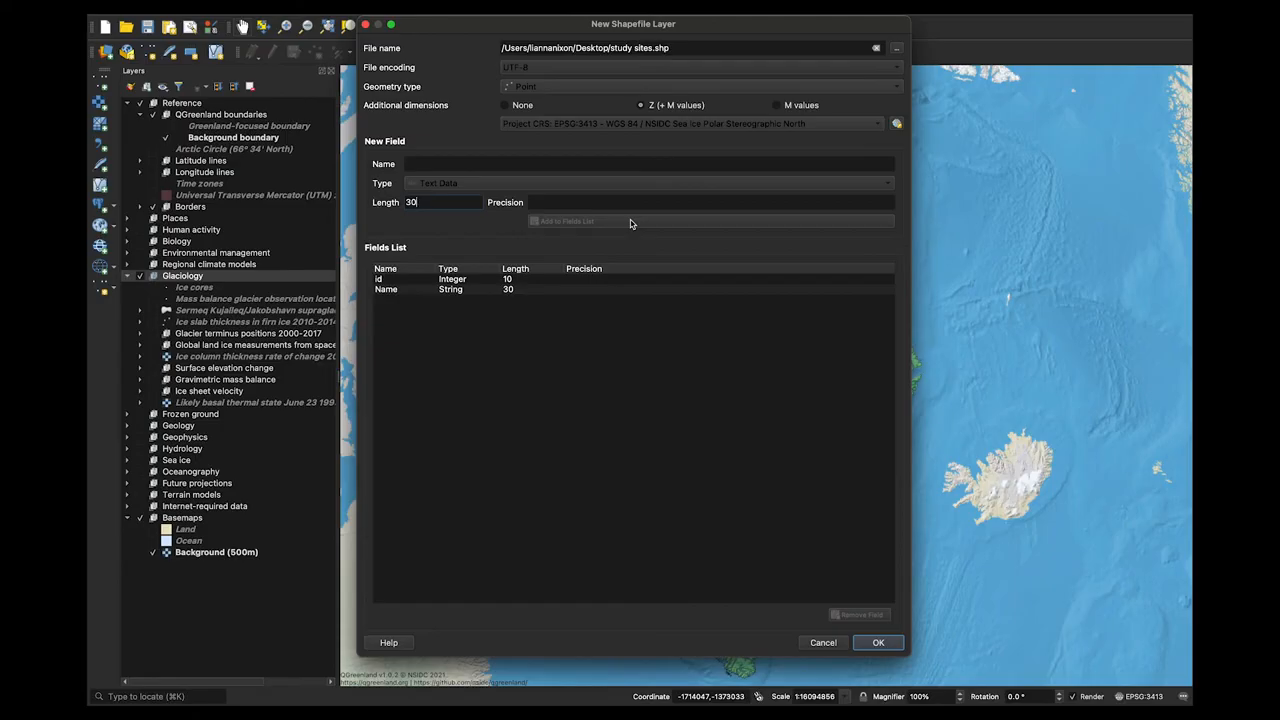
Add a whole-number field called "# ice core" to the fields list and create the study sites shapefile layer.
{"action": "left_click", "coordinate": [517, 166]}
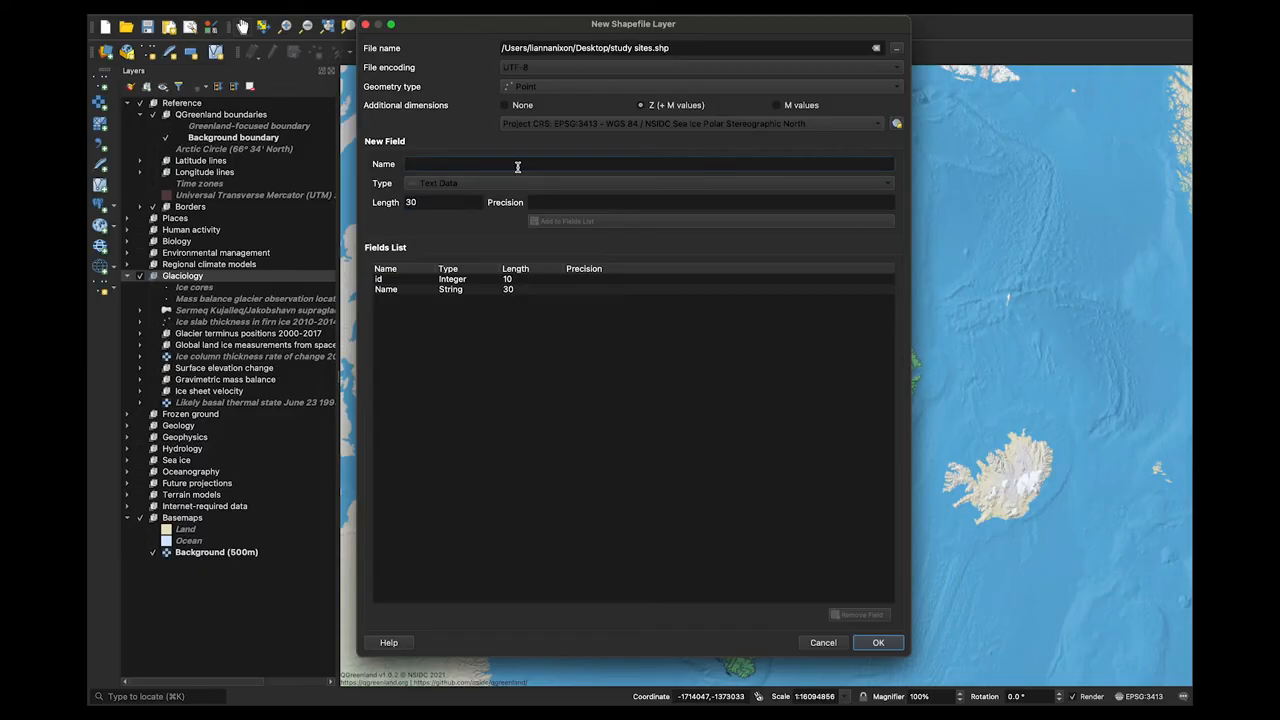
{"action": "type", "text": "# of ice"}
{"action": "type", "text": " c"}
{"action": "key", "text": "BackSpace"}
{"action": "key", "text": "BackSpace"}
{"action": "key", "text": "BackSpace"}
{"action": "key", "text": "BackSpace"}
{"action": "key", "text": "BackSpace"}
{"action": "key", "text": "BackSpace"}
{"action": "key", "text": "BackSpace"}
{"action": "key", "text": "BackSpace"}
{"action": "type", "text": "ice core"}
{"action": "left_click", "coordinate": [485, 186]}
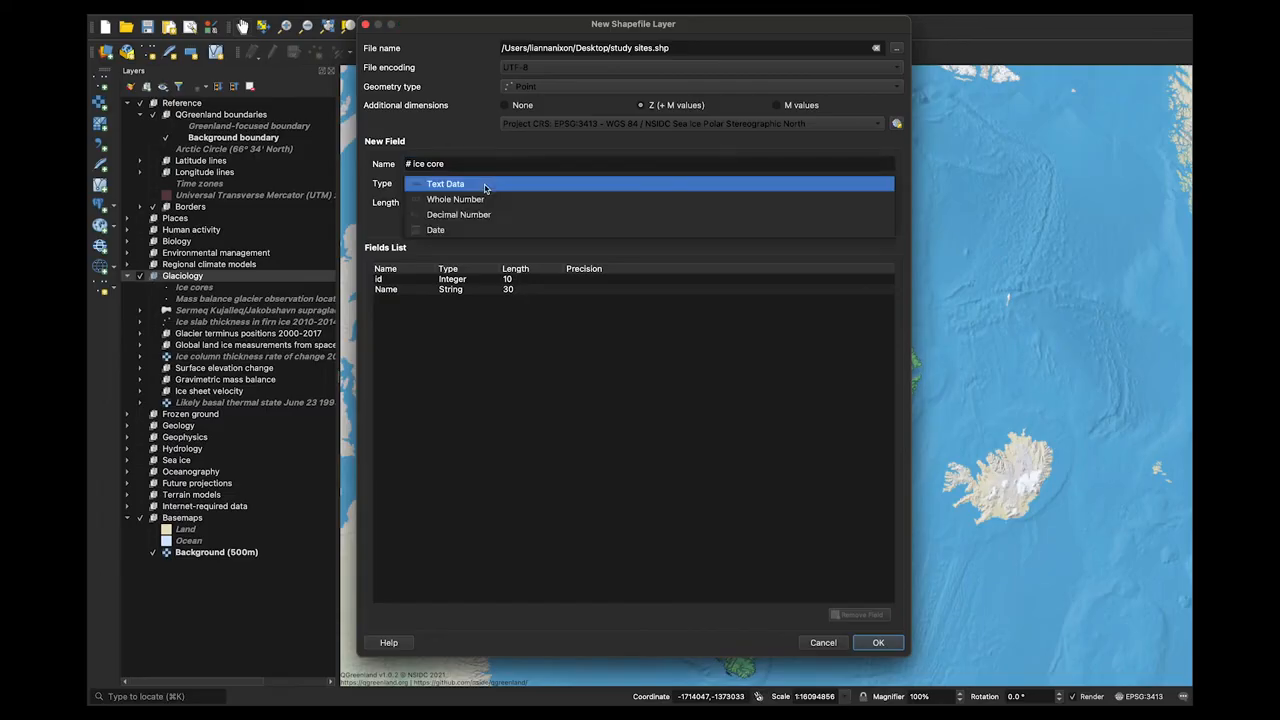
{"action": "left_click", "coordinate": [489, 200]}
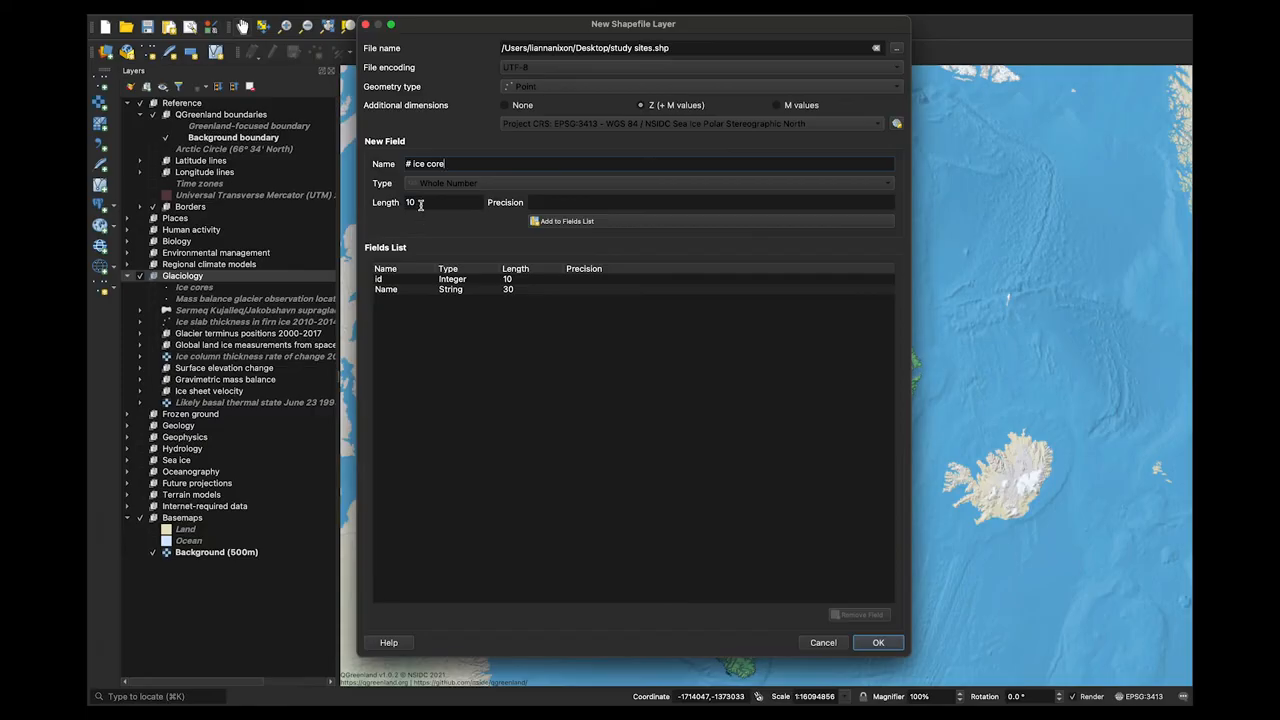
{"action": "left_click", "coordinate": [590, 222]}
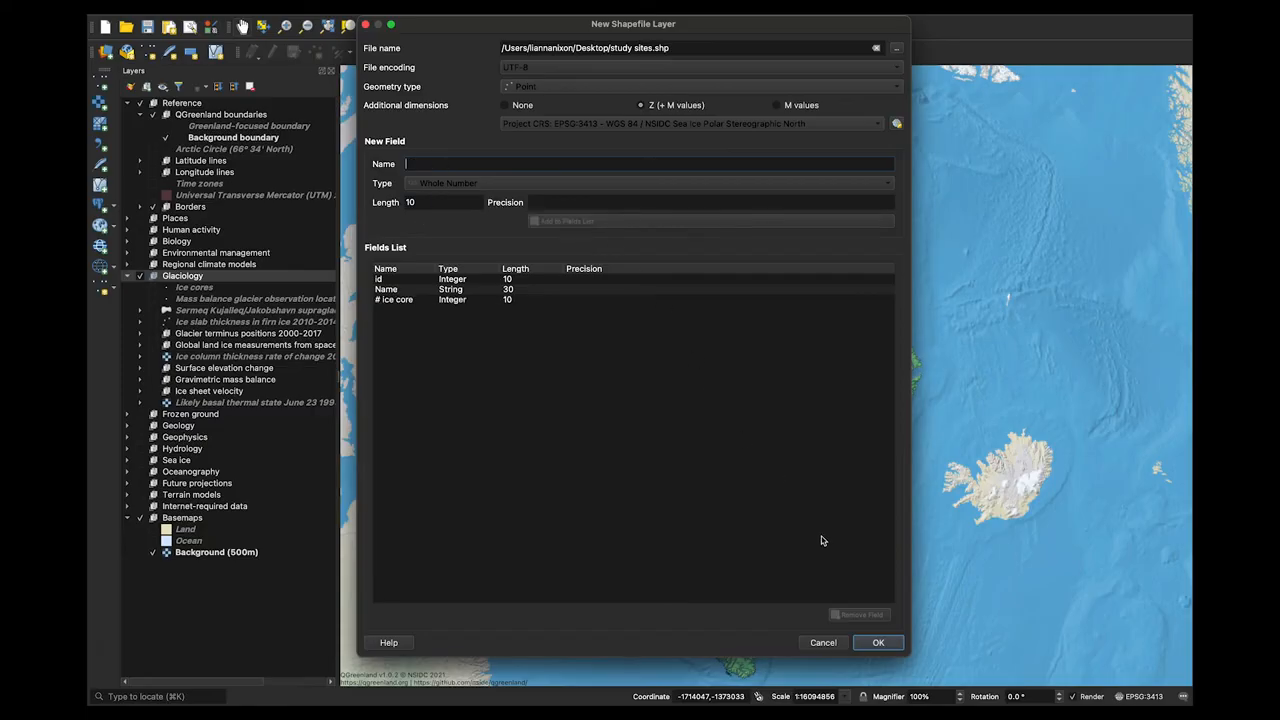
{"action": "left_click", "coordinate": [882, 642]}
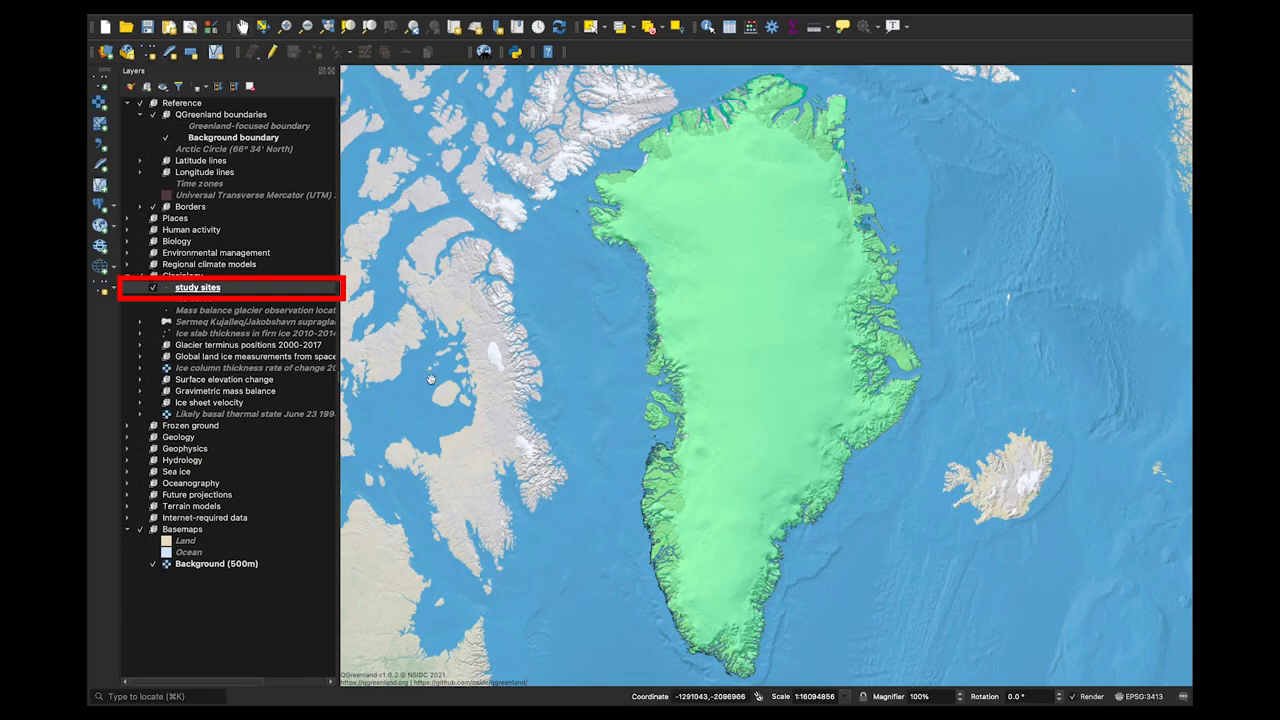
Start editing the study sites layer and add a point in northwestern Greenland with Name "site 1" and # ice core 1.
{"action": "left_click", "coordinate": [318, 288]}
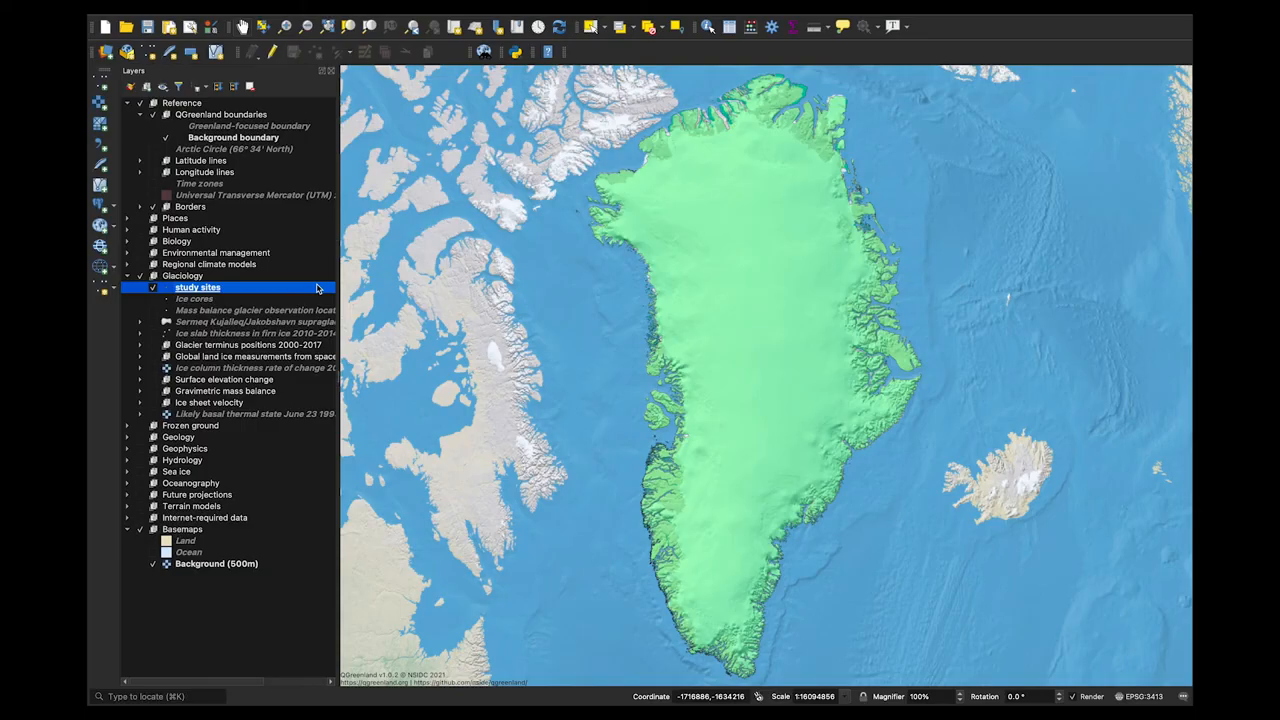
{"action": "left_click", "coordinate": [272, 54]}
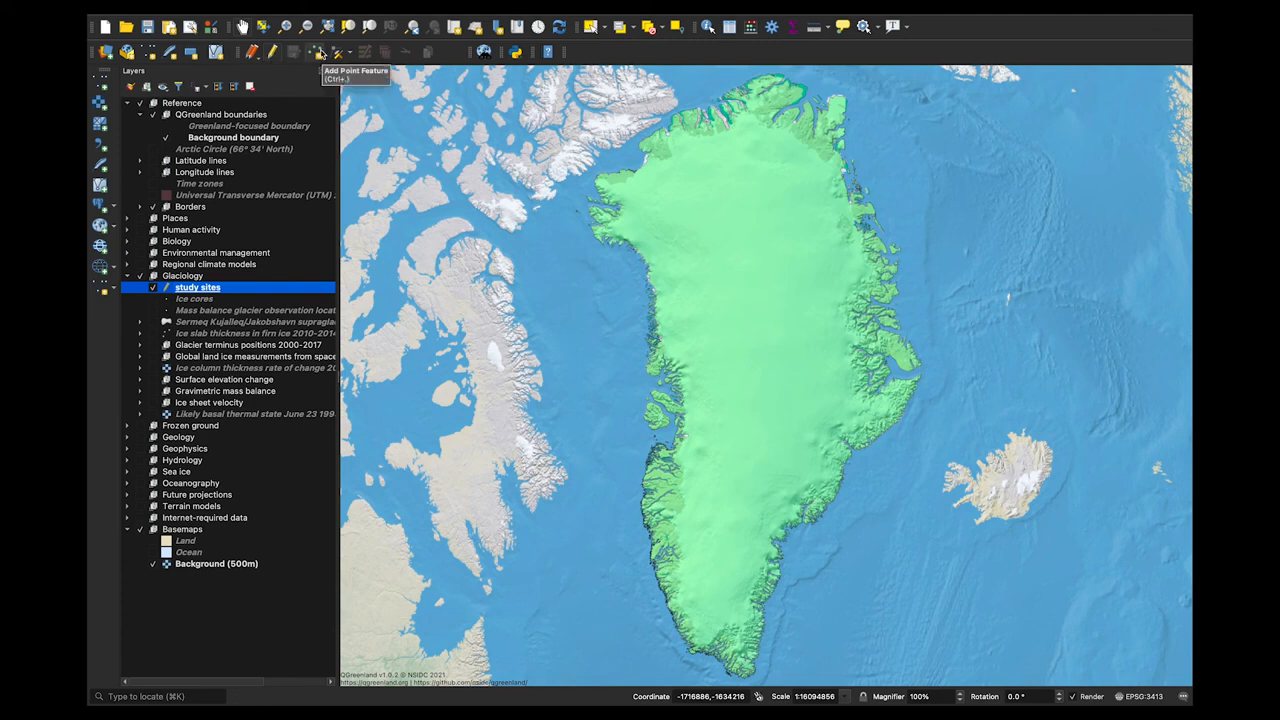
{"action": "left_click", "coordinate": [319, 52]}
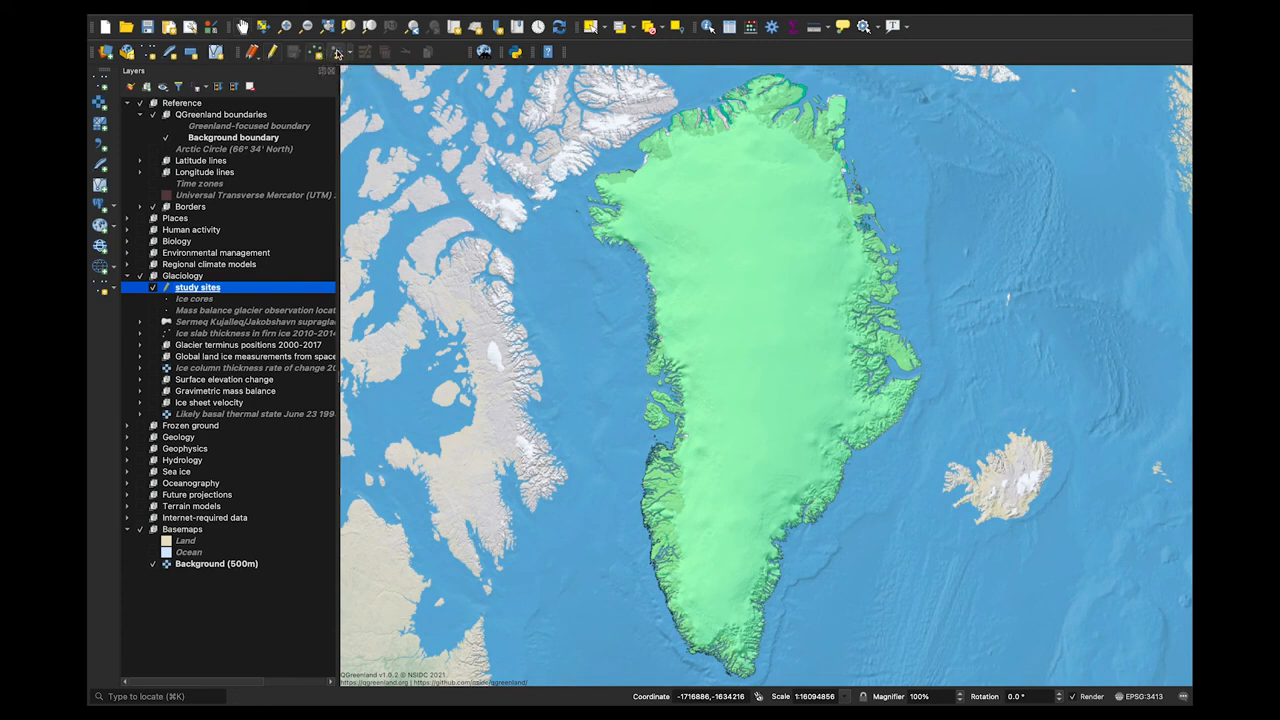
{"action": "left_click", "coordinate": [673, 211]}
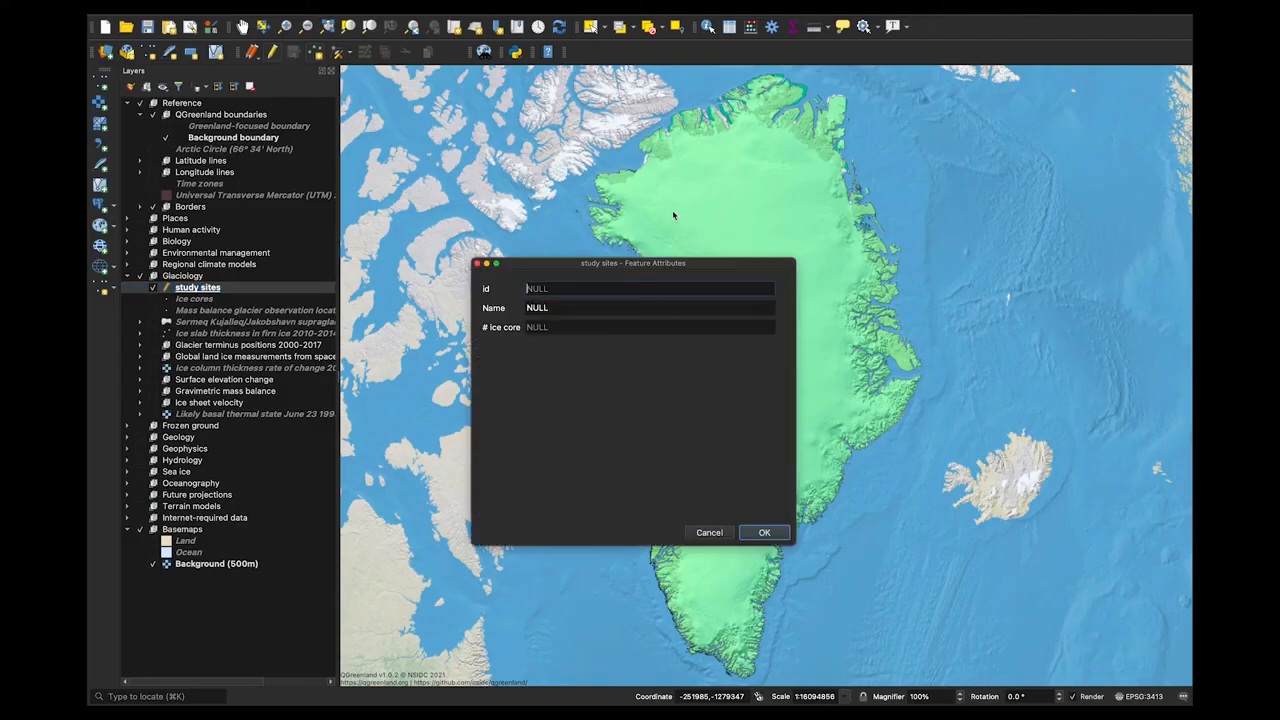
{"action": "left_click", "coordinate": [561, 306]}
{"action": "left_click_drag", "start_coordinate": [560, 306], "coordinate": [514, 312]}
{"action": "type", "text": "s"}
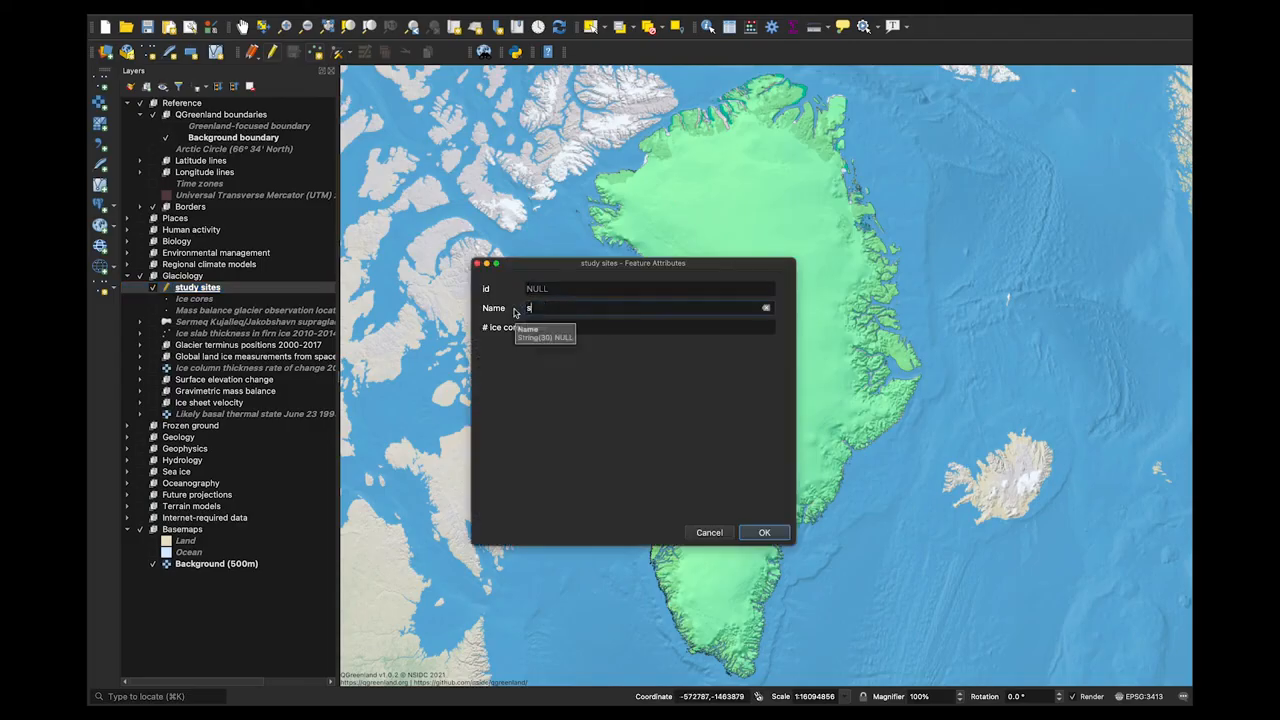
{"action": "type", "text": "ite 1"}
{"action": "left_click", "coordinate": [549, 326]}
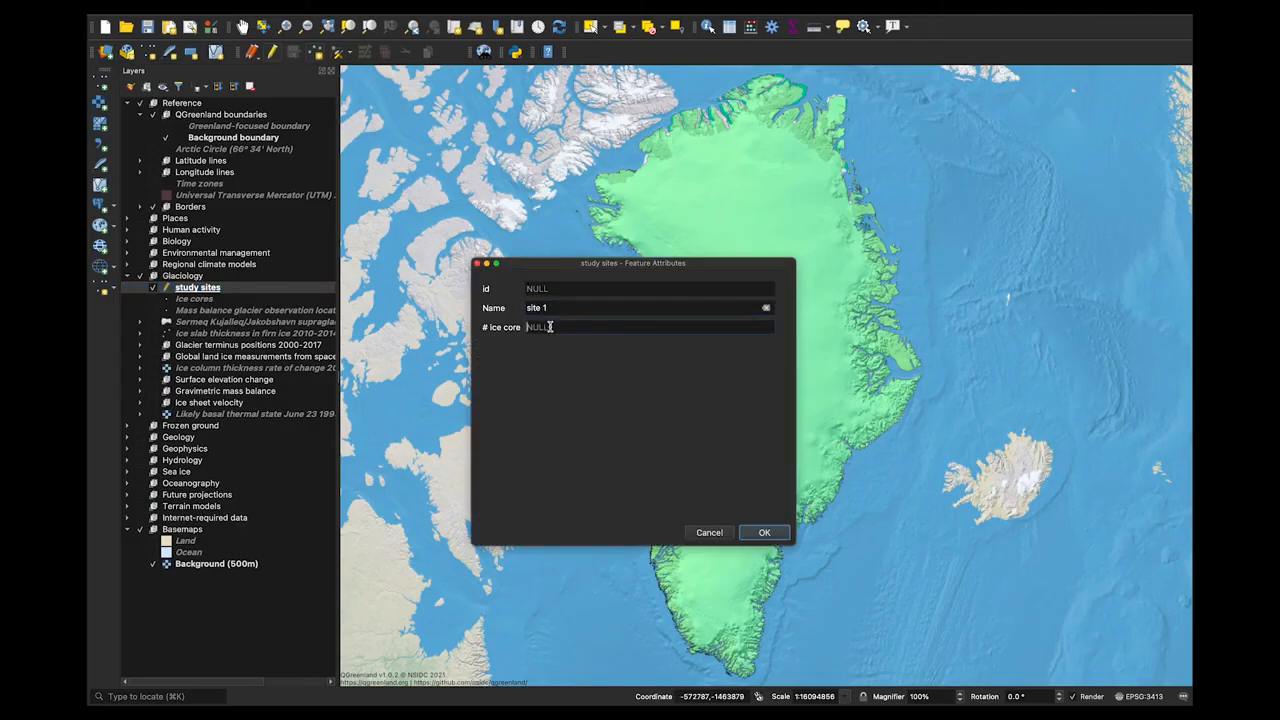
{"action": "type", "text": "1"}
{"action": "left_click", "coordinate": [765, 533]}
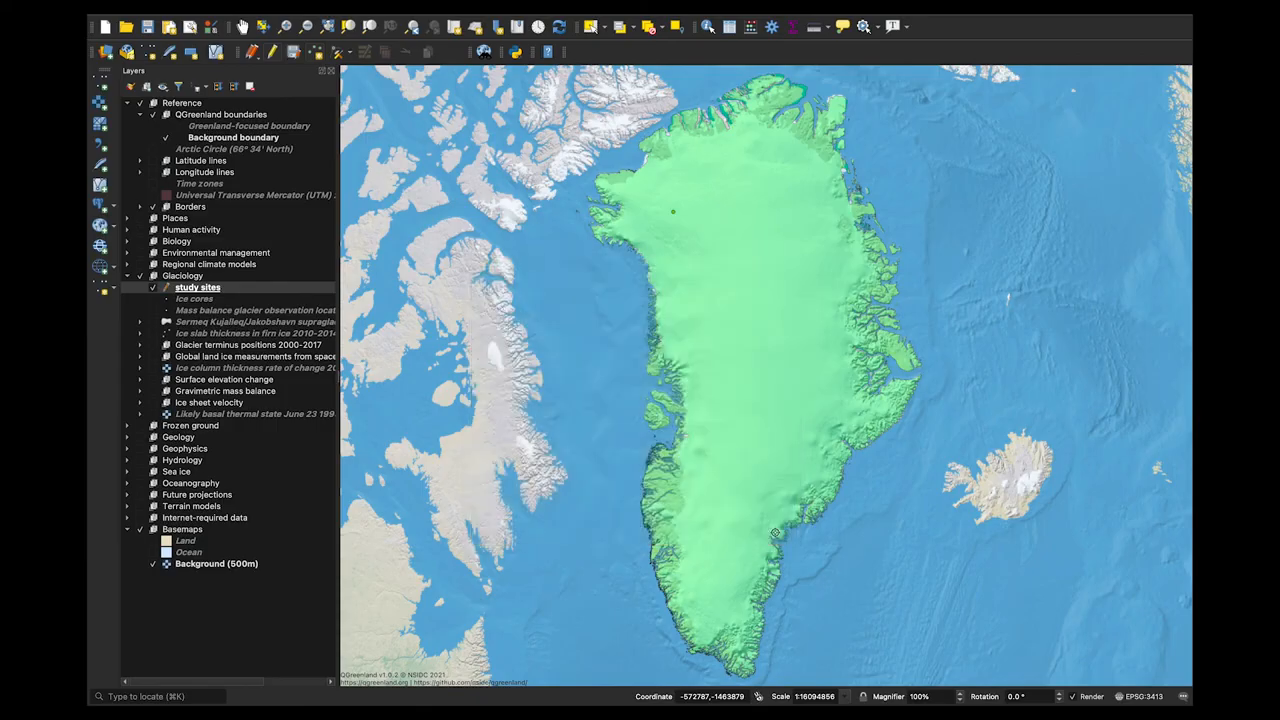
Add a second study sites point in northeastern Greenland with Name "site 2" and # ice core 1.
{"action": "left_click", "coordinate": [808, 290]}
{"action": "left_click_drag", "start_coordinate": [563, 320], "coordinate": [525, 320]}
{"action": "type", "text": "si"}
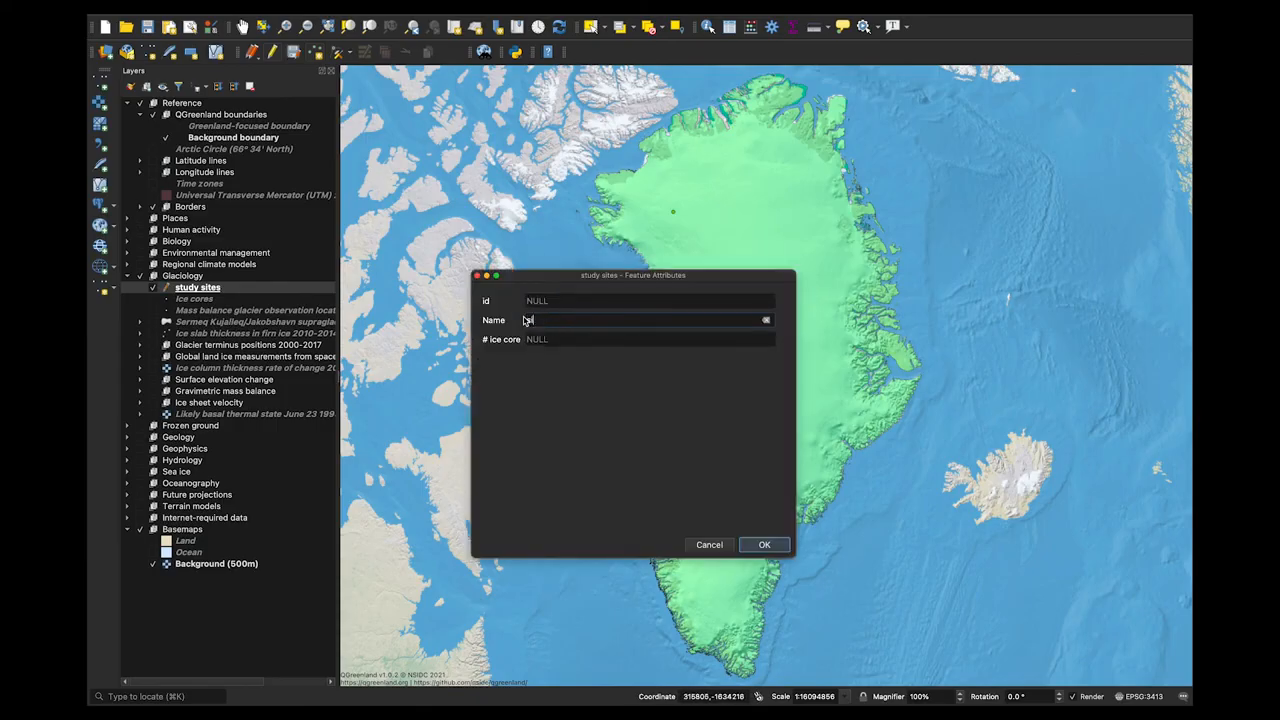
{"action": "type", "text": "te 2"}
{"action": "left_click", "coordinate": [570, 339]}
{"action": "type", "text": "1"}
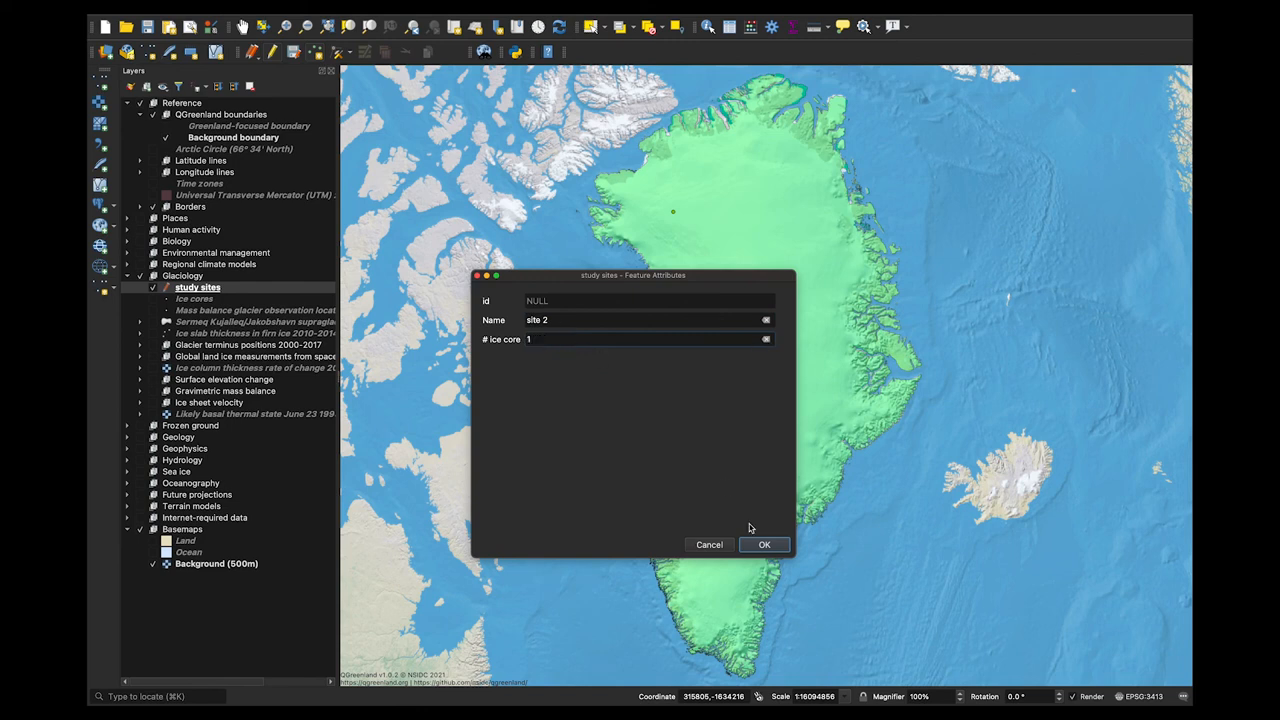
{"action": "left_click", "coordinate": [764, 544]}
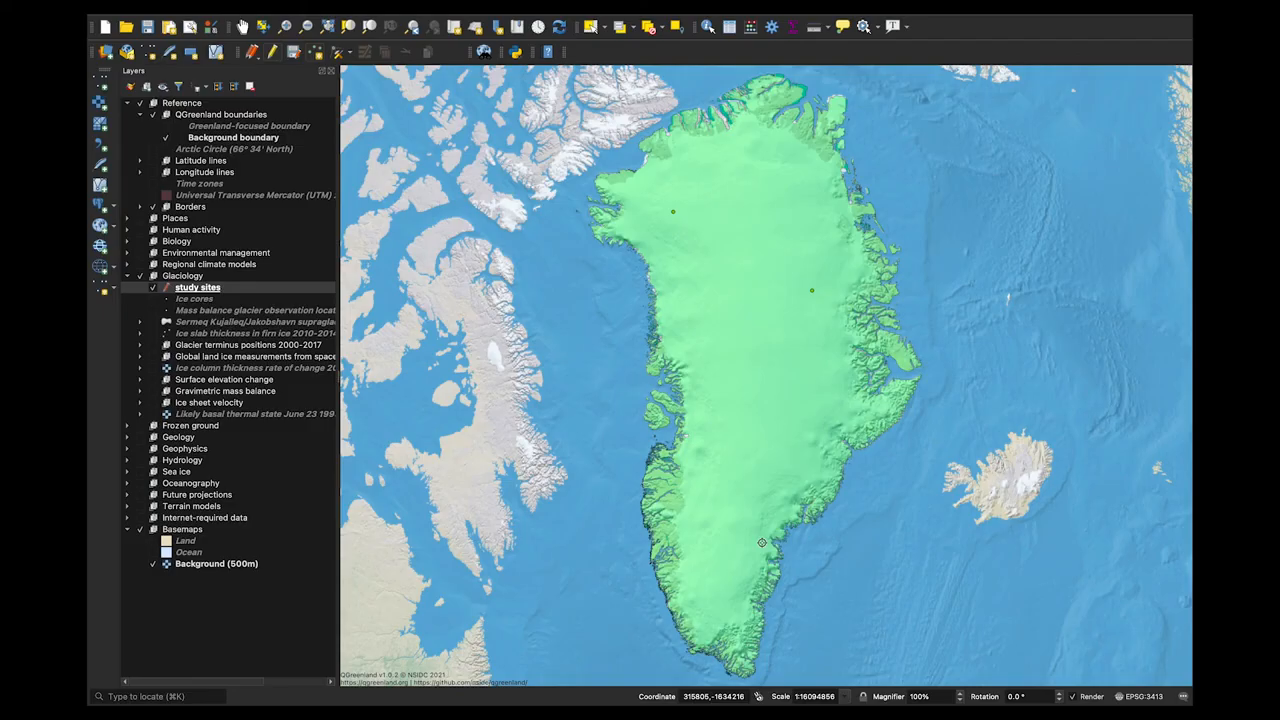
Remove the study sites layer from the project without saving its edits.
{"action": "right_click", "coordinate": [309, 292]}
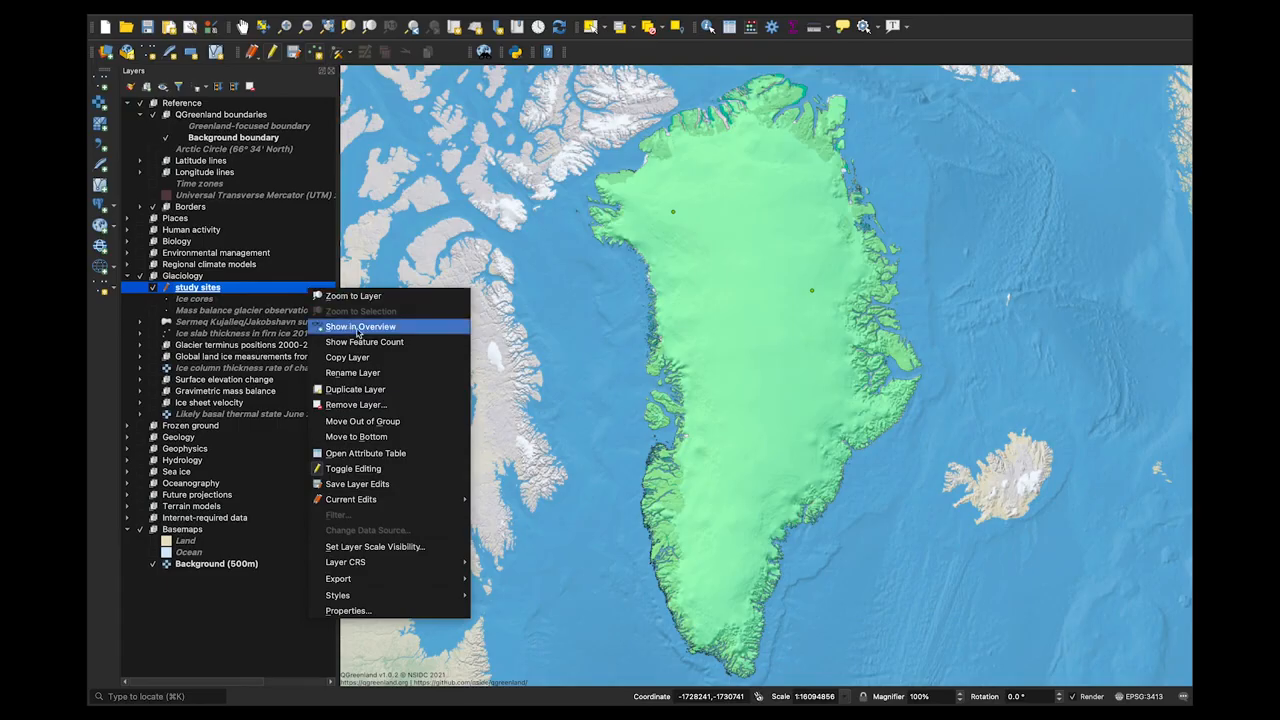
{"action": "left_click", "coordinate": [408, 409]}
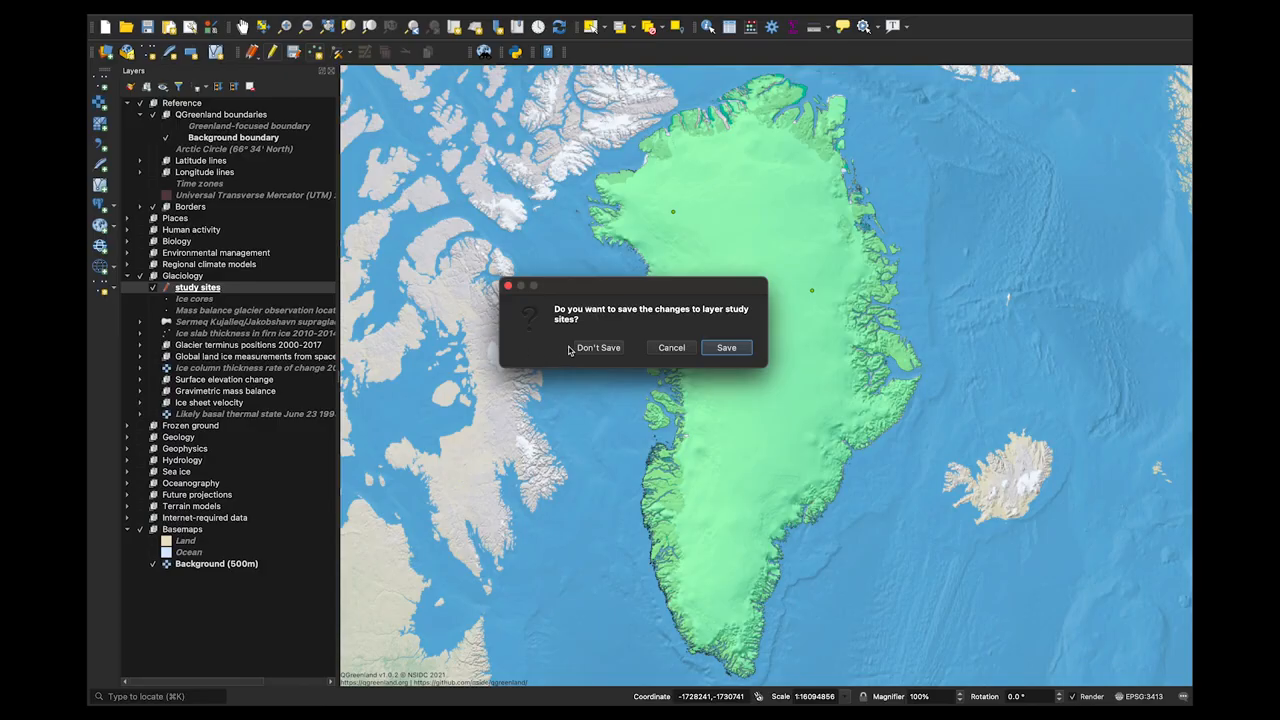
{"action": "left_click", "coordinate": [597, 348]}
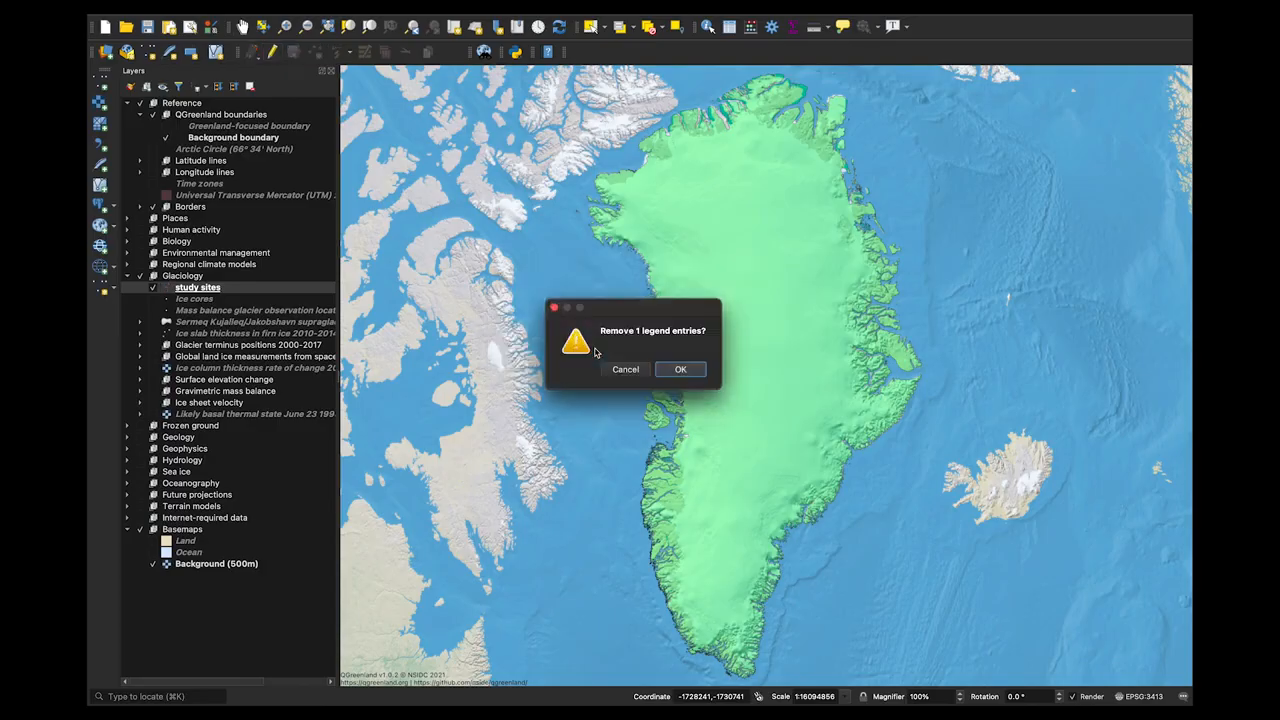
{"action": "left_click", "coordinate": [687, 370]}
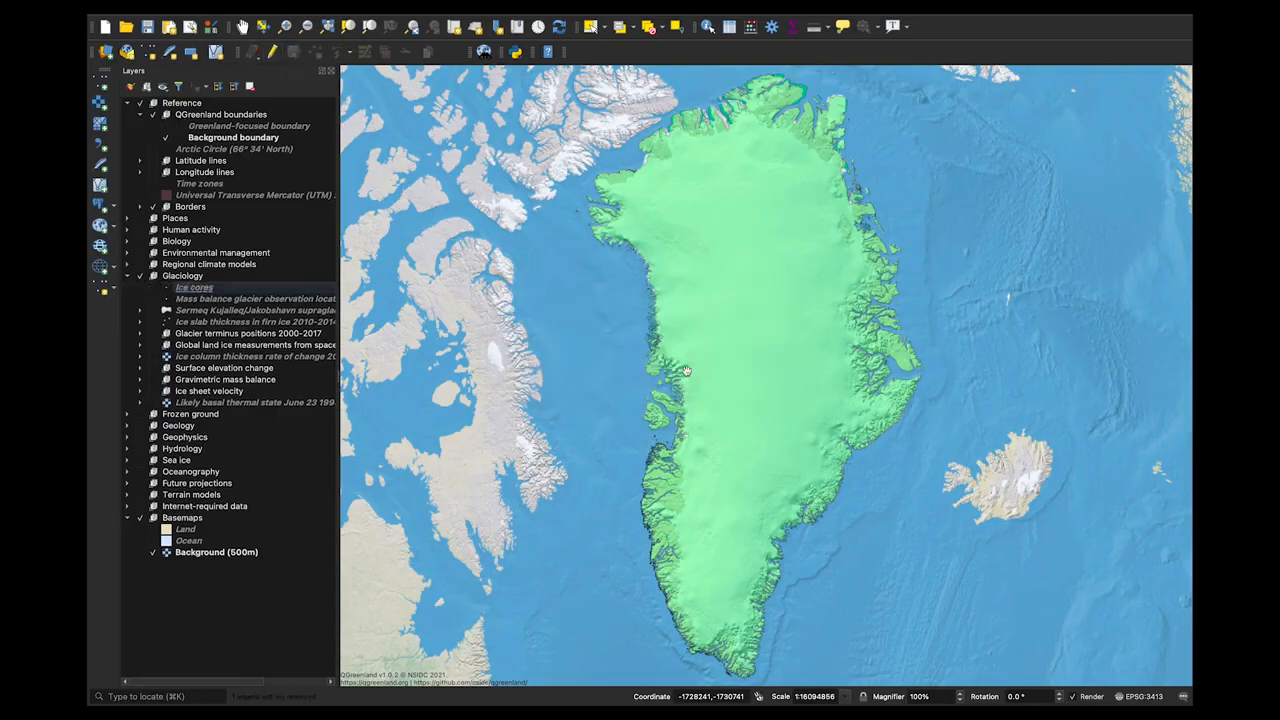